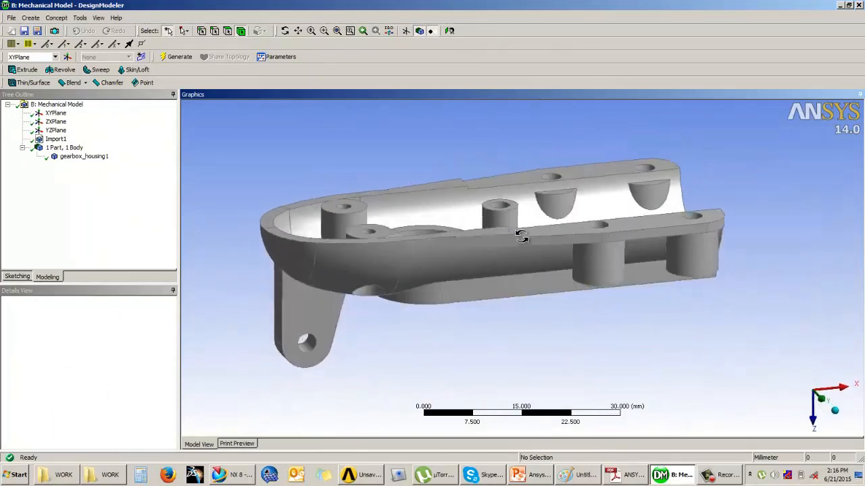
Step: Examine the gearbox housing's interior bosses, bearing seat and flange holes, plus its outer ribs and mounting lug, from several angles
{"action": "scroll", "coordinate": [608, 290], "scroll_direction": "up", "scroll_amount": 5}
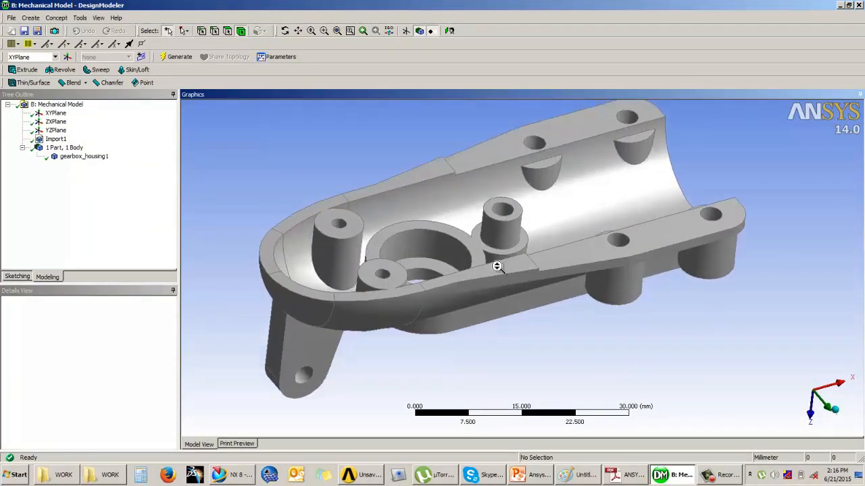
{"action": "scroll", "coordinate": [608, 292], "scroll_direction": "down", "scroll_amount": 5}
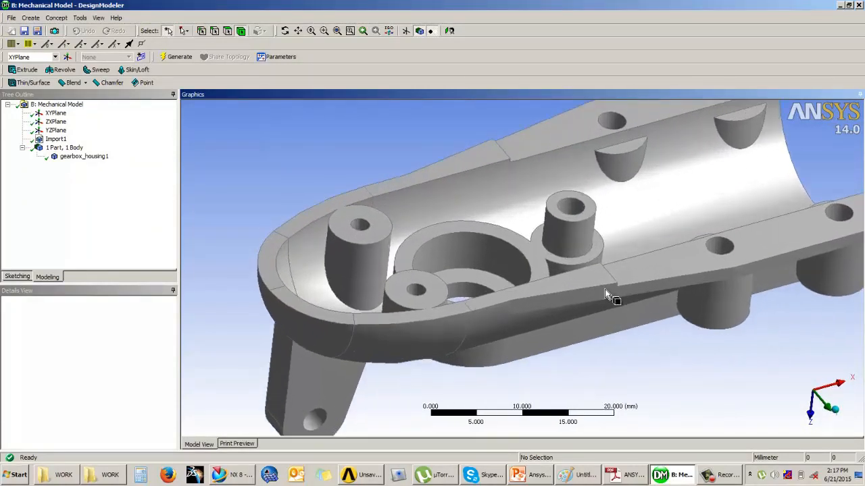
{"action": "middle_click_drag", "start_coordinate": [666, 303], "coordinate": [634, 262]}
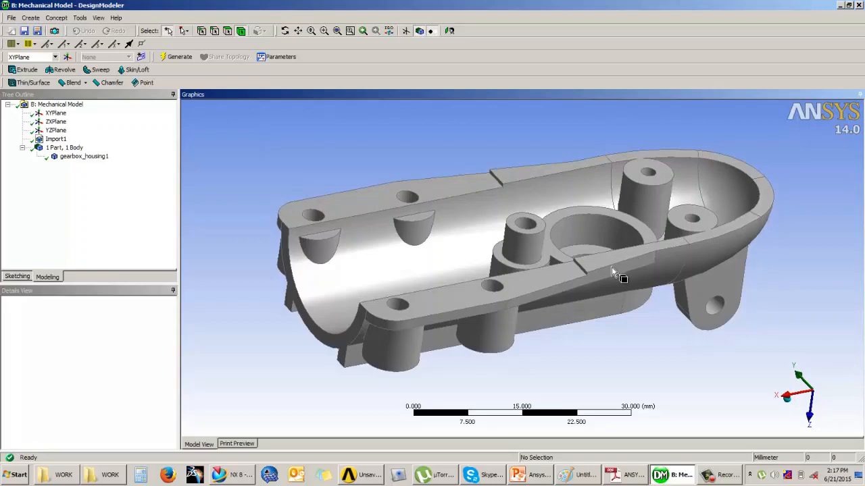
{"action": "middle_click_drag", "start_coordinate": [598, 334], "coordinate": [550, 204]}
{"action": "middle_click_drag", "start_coordinate": [581, 270], "coordinate": [737, 259]}
{"action": "scroll", "coordinate": [746, 250], "scroll_direction": "up", "scroll_amount": 2}
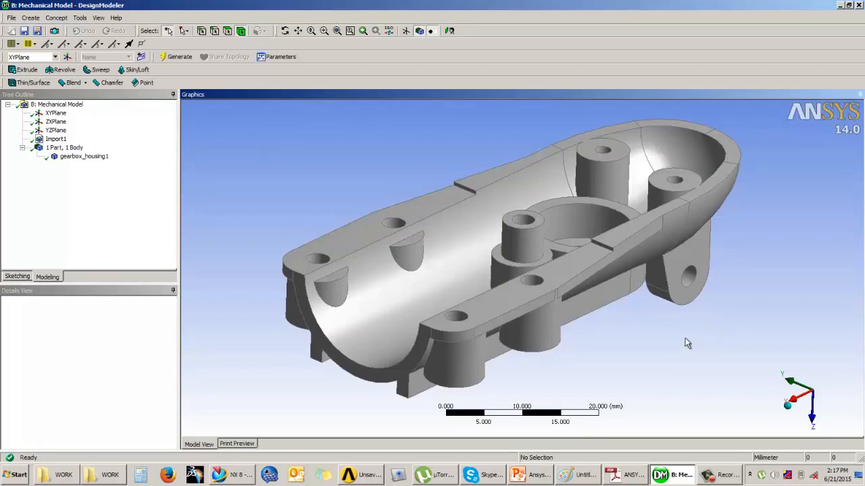
{"action": "middle_click_drag", "start_coordinate": [639, 338], "coordinate": [525, 282]}
{"action": "scroll", "coordinate": [525, 282], "scroll_direction": "down", "scroll_amount": 2}
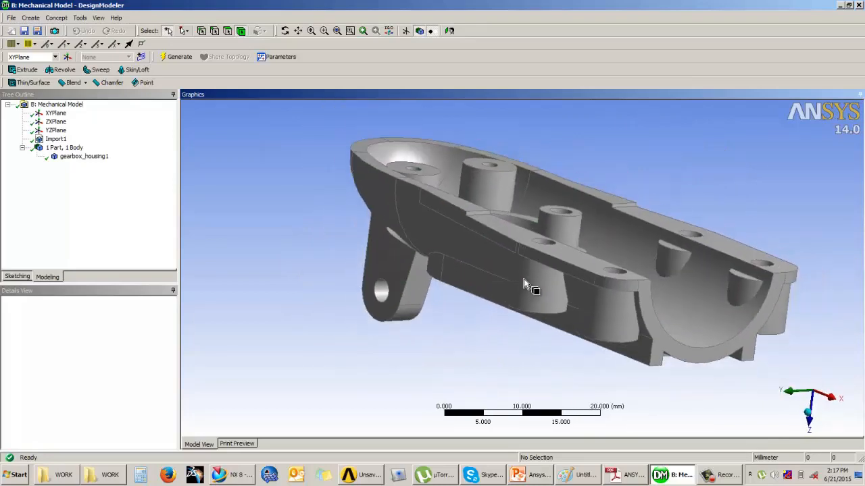
{"action": "middle_click_drag", "start_coordinate": [537, 234], "coordinate": [399, 175]}
{"action": "scroll", "coordinate": [517, 251], "scroll_direction": "down", "scroll_amount": 3}
{"action": "middle_click_drag", "start_coordinate": [793, 340], "coordinate": [807, 392]}
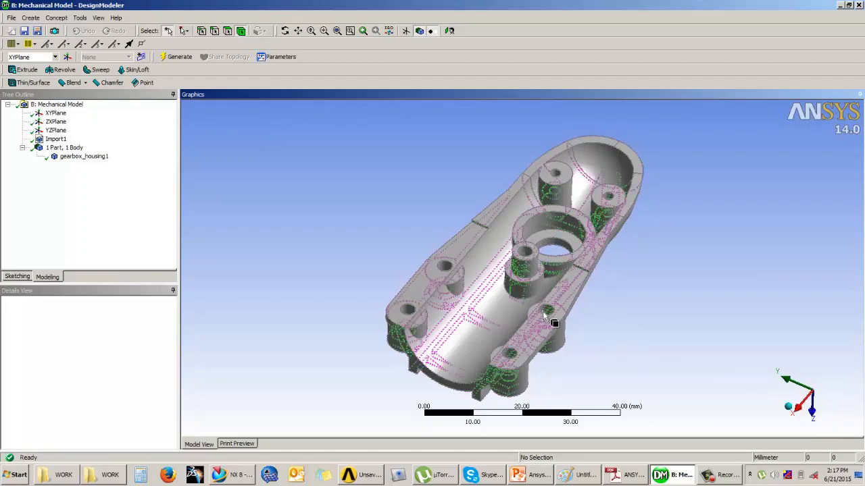
{"action": "middle_click_drag", "start_coordinate": [547, 314], "coordinate": [672, 266]}
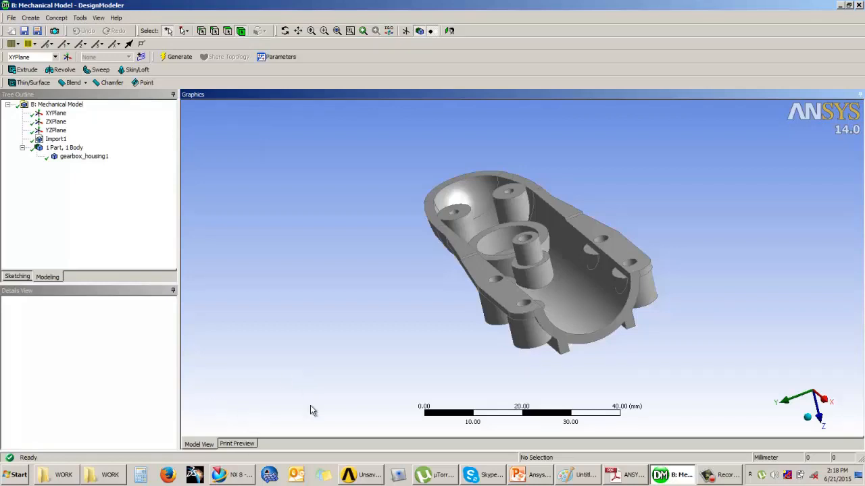
{"action": "middle_click_drag", "start_coordinate": [534, 290], "coordinate": [551, 297]}
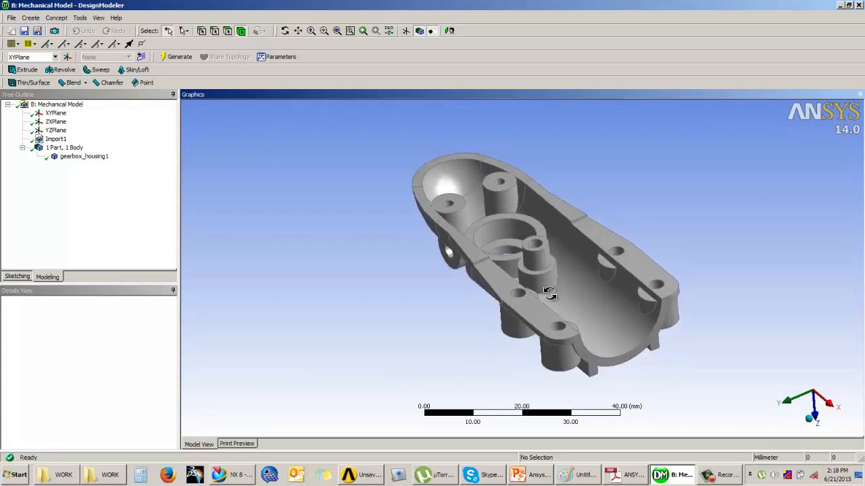
{"action": "middle_click_drag", "start_coordinate": [628, 287], "coordinate": [614, 304]}
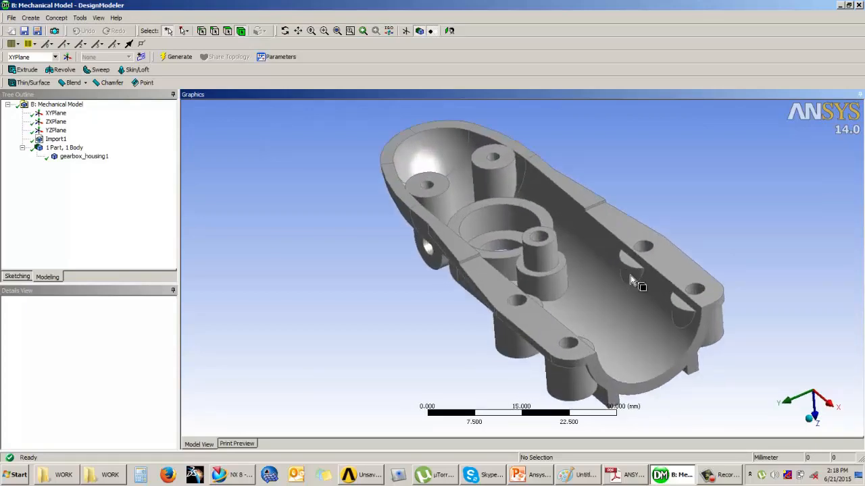
{"action": "middle_click_drag", "start_coordinate": [444, 343], "coordinate": [464, 149]}
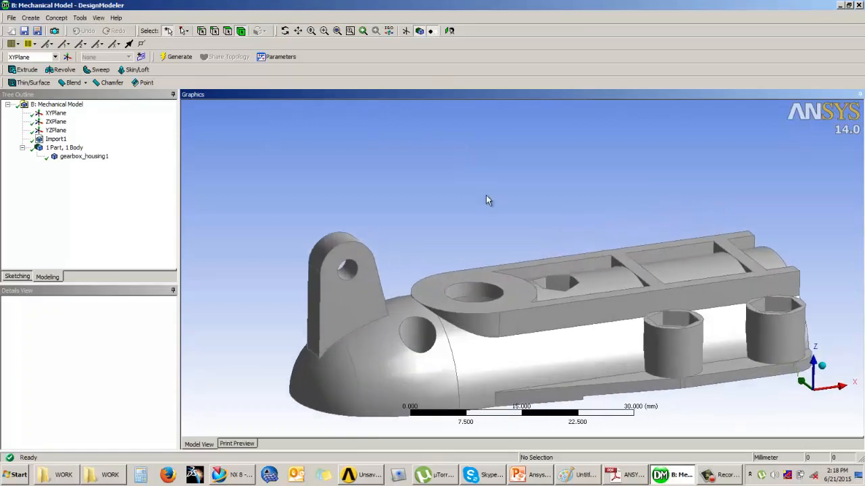
{"action": "mouse_move", "coordinate": [510, 236]}
{"action": "middle_mouse_down"}
{"action": "mouse_move", "coordinate": [525, 304]}
{"action": "mouse_move", "coordinate": [409, 340]}
{"action": "mouse_move", "coordinate": [388, 304]}
{"action": "mouse_move", "coordinate": [424, 338]}
{"action": "mouse_move", "coordinate": [479, 293]}
{"action": "mouse_move", "coordinate": [564, 325]}
{"action": "mouse_move", "coordinate": [585, 308]}
{"action": "middle_mouse_up"}
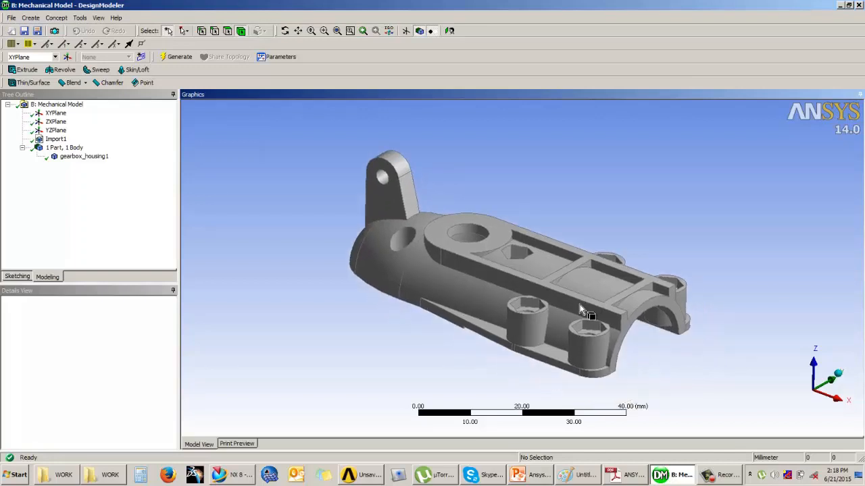
Step: Switch to Paint and delete the pasted model screenshot to leave a blank canvas
{"action": "left_click", "coordinate": [576, 475]}
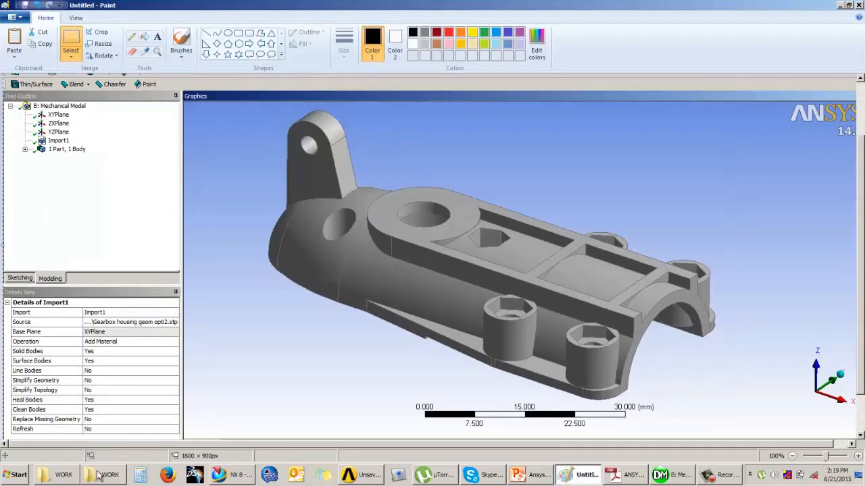
{"action": "mouse_move", "coordinate": [98, 475]}
{"action": "key", "text": "Delete"}
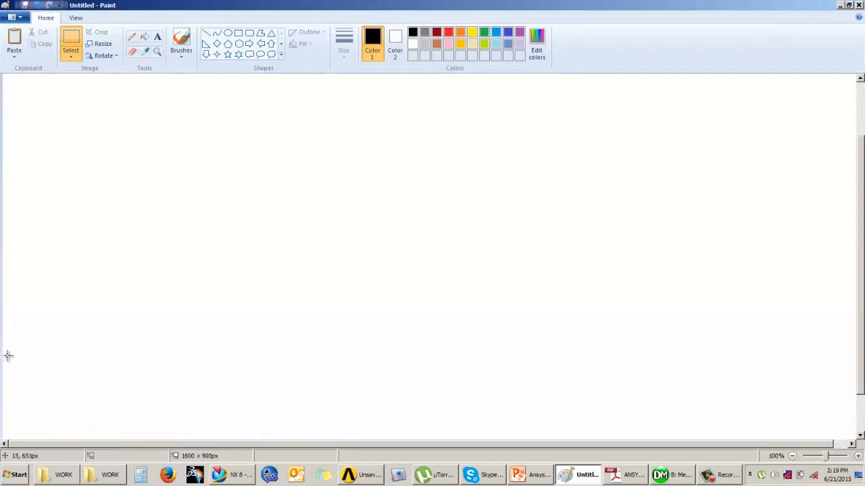
Step: Add a text note with the two lines "design features" and "manufacturing features" on the blank canvas
{"action": "left_click", "coordinate": [157, 36]}
{"action": "left_click_drag", "start_coordinate": [160, 118], "coordinate": [316, 212]}
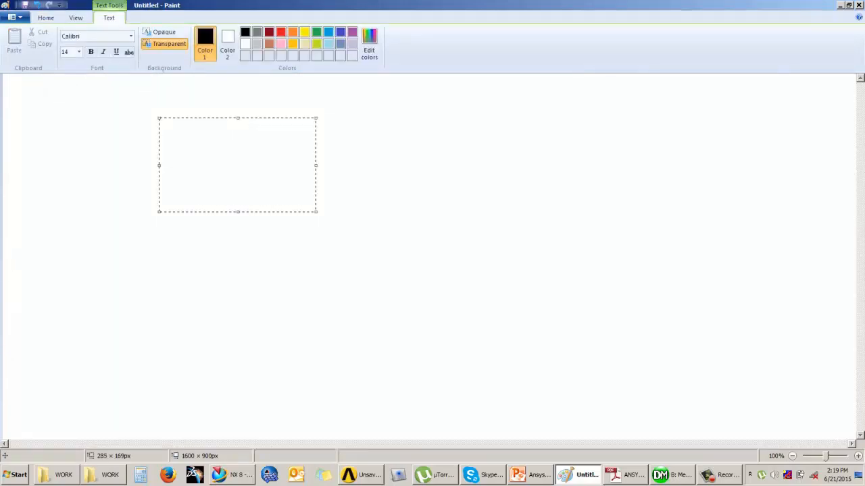
{"action": "type", "text": "desgi"}
{"action": "key", "text": "BackSpace"}
{"action": "key", "text": "BackSpace"}
{"action": "type", "text": "ign features"}
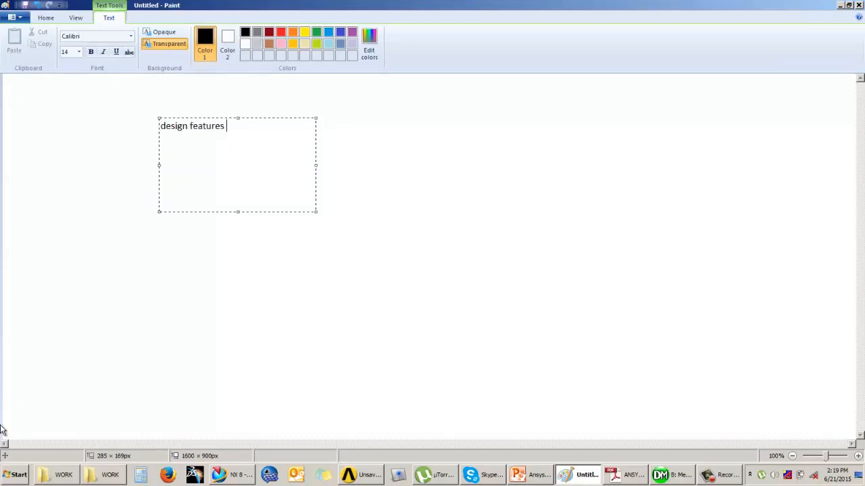
{"action": "key", "text": "Return"}
{"action": "type", "text": "manufacturin"}
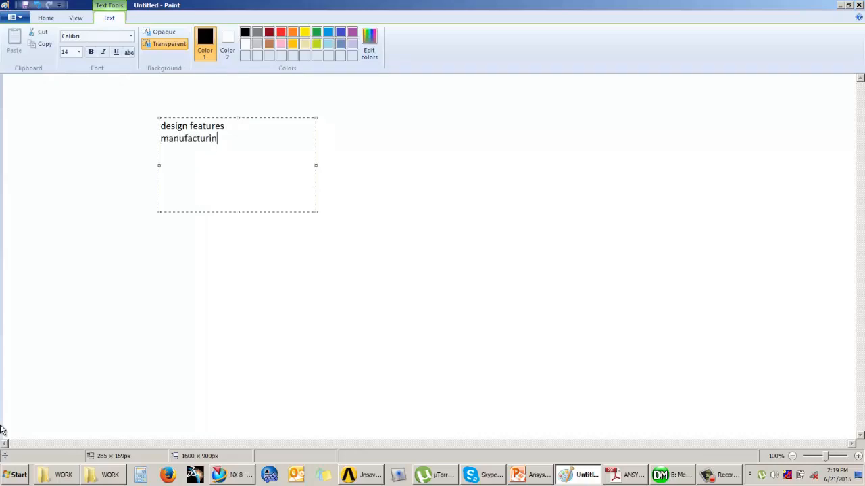
{"action": "type", "text": "g features"}
{"action": "key", "text": "Return"}
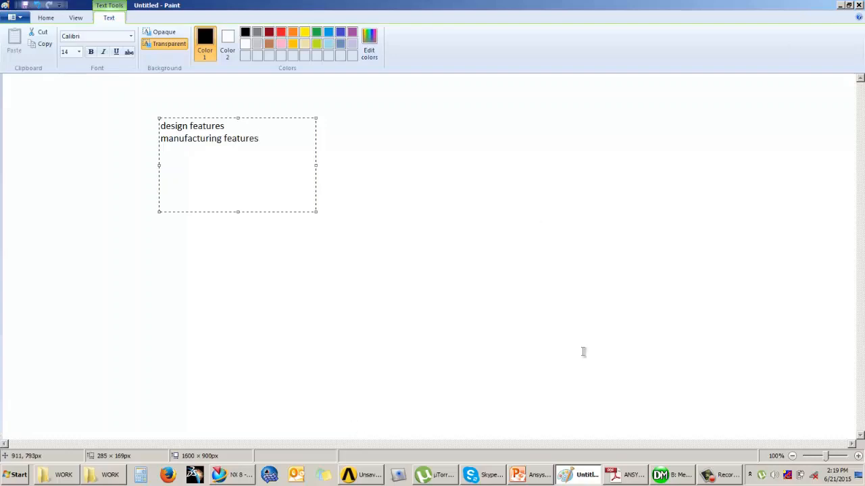
{"action": "left_click", "coordinate": [346, 274]}
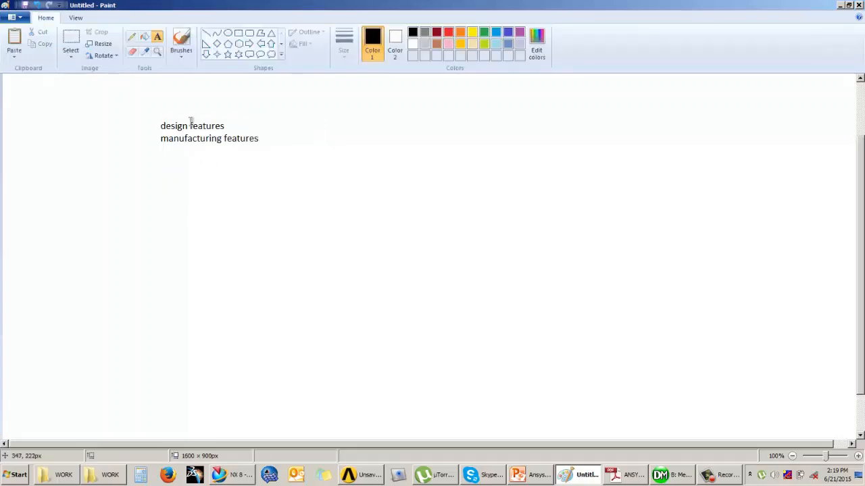
Step: Sketch a closed L-shaped bracket with a sharp inner corner using the brush, and circle that corner
{"action": "left_click", "coordinate": [181, 39]}
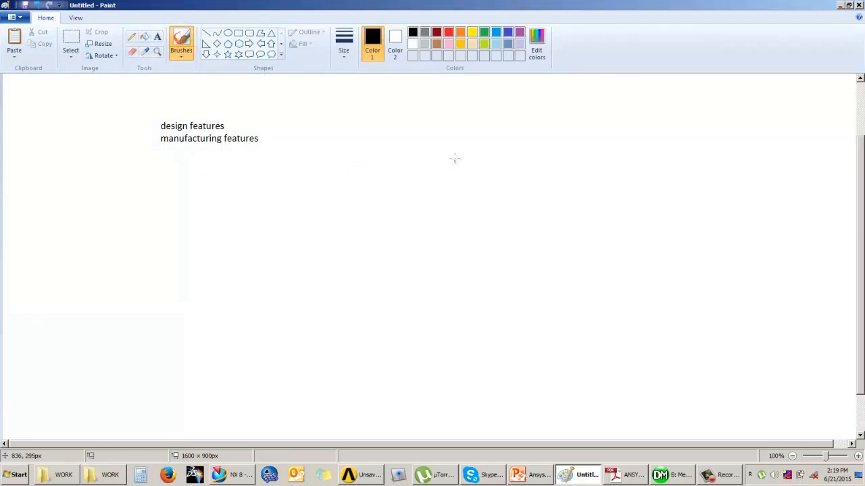
{"action": "mouse_move", "coordinate": [529, 115]}
{"action": "left_mouse_down"}
{"action": "mouse_move", "coordinate": [444, 122]}
{"action": "mouse_move", "coordinate": [425, 228]}
{"action": "left_mouse_up"}
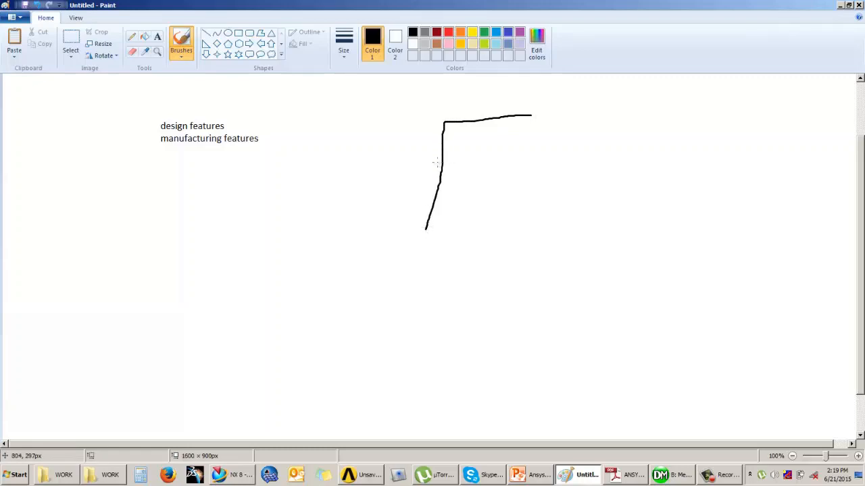
{"action": "key", "text": "ctrl+z"}
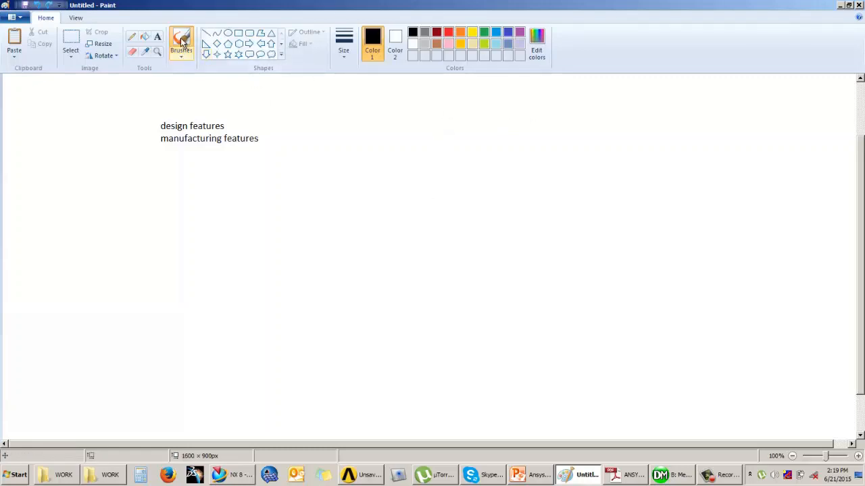
{"action": "mouse_move", "coordinate": [538, 123]}
{"action": "left_mouse_down"}
{"action": "mouse_move", "coordinate": [479, 120]}
{"action": "mouse_move", "coordinate": [458, 150]}
{"action": "mouse_move", "coordinate": [458, 214]}
{"action": "mouse_move", "coordinate": [480, 219]}
{"action": "mouse_move", "coordinate": [480, 148]}
{"action": "mouse_move", "coordinate": [536, 147]}
{"action": "mouse_move", "coordinate": [538, 122]}
{"action": "left_mouse_up"}
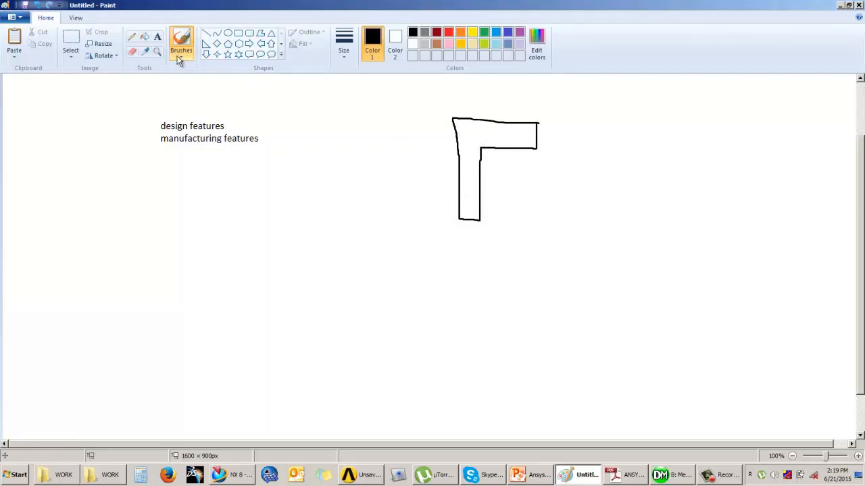
{"action": "mouse_move", "coordinate": [487, 145]}
{"action": "left_mouse_down"}
{"action": "mouse_move", "coordinate": [473, 151]}
{"action": "mouse_move", "coordinate": [490, 155]}
{"action": "mouse_move", "coordinate": [488, 143]}
{"action": "left_mouse_up"}
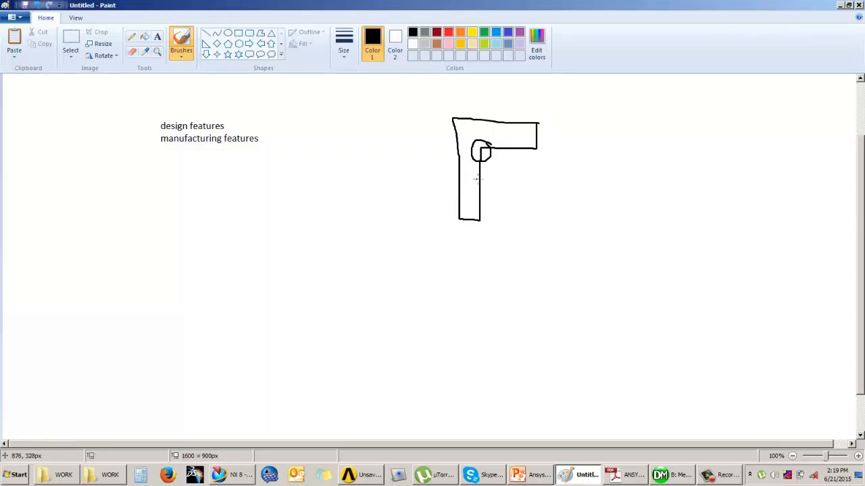
Step: Draw three downward load arrows onto the bracket's upper edge and darken its circled inner corner
{"action": "mouse_move", "coordinate": [525, 95]}
{"action": "left_mouse_down"}
{"action": "mouse_move", "coordinate": [526, 123]}
{"action": "mouse_move", "coordinate": [534, 116]}
{"action": "mouse_move", "coordinate": [482, 119]}
{"action": "left_mouse_up"}
{"action": "left_click_drag", "start_coordinate": [471, 109], "coordinate": [487, 112]}
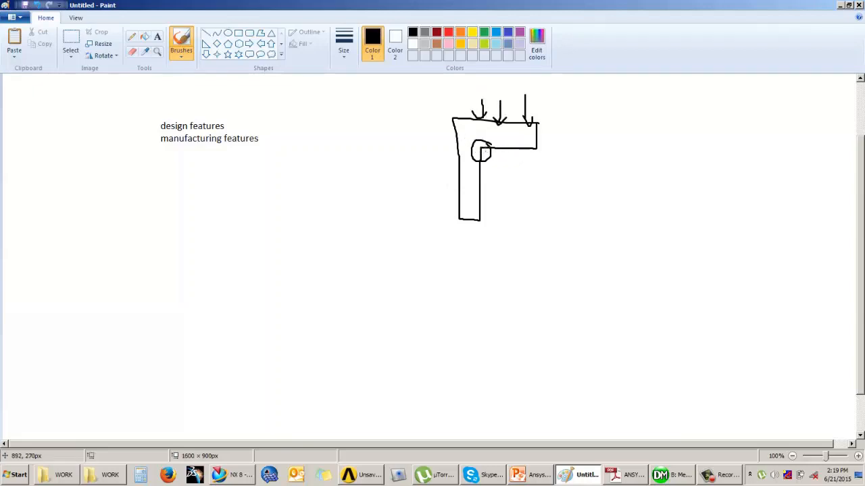
{"action": "mouse_move", "coordinate": [487, 146]}
{"action": "left_mouse_down"}
{"action": "mouse_move", "coordinate": [474, 143]}
{"action": "mouse_move", "coordinate": [492, 151]}
{"action": "mouse_move", "coordinate": [475, 144]}
{"action": "mouse_move", "coordinate": [484, 140]}
{"action": "mouse_move", "coordinate": [476, 146]}
{"action": "left_mouse_up"}
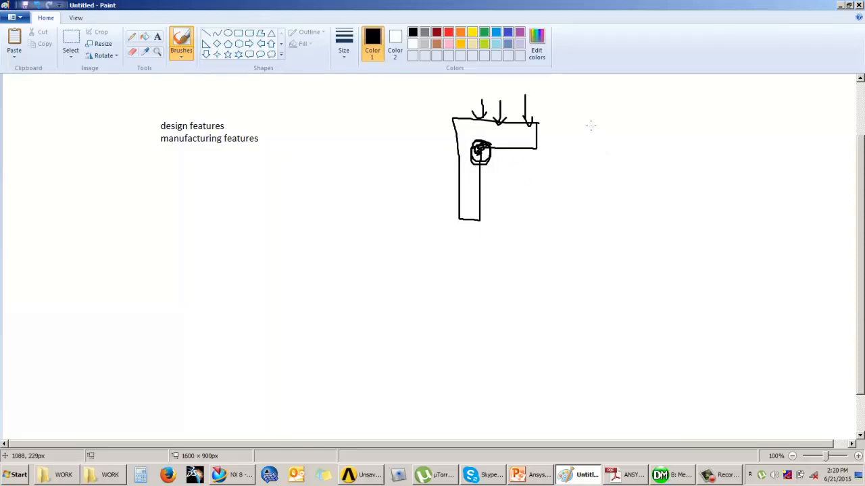
Step: Sketch a second bracket with a rounded inner corner, mark the fillet, and link it to the "design features" note with an arrow
{"action": "mouse_move", "coordinate": [591, 126]}
{"action": "left_mouse_down"}
{"action": "mouse_move", "coordinate": [583, 217]}
{"action": "mouse_move", "coordinate": [611, 179]}
{"action": "mouse_move", "coordinate": [614, 154]}
{"action": "mouse_move", "coordinate": [661, 132]}
{"action": "mouse_move", "coordinate": [591, 127]}
{"action": "left_mouse_up"}
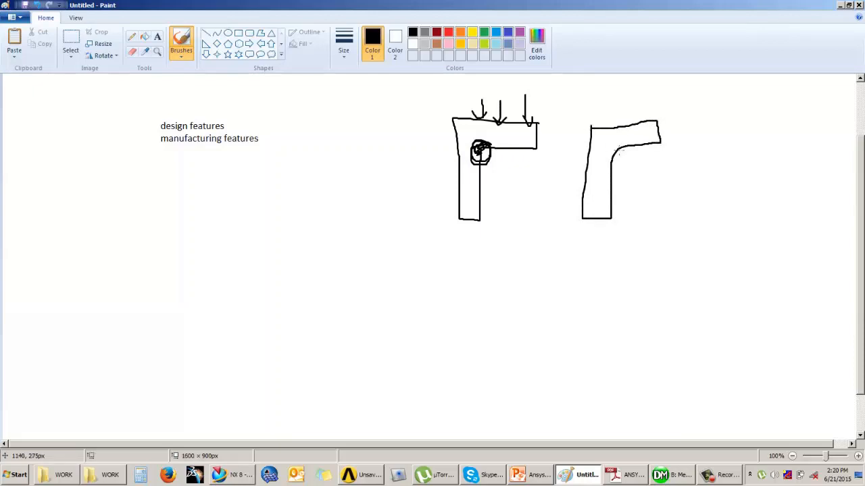
{"action": "left_click_drag", "start_coordinate": [616, 153], "coordinate": [646, 186]}
{"action": "left_click_drag", "start_coordinate": [620, 145], "coordinate": [601, 165]}
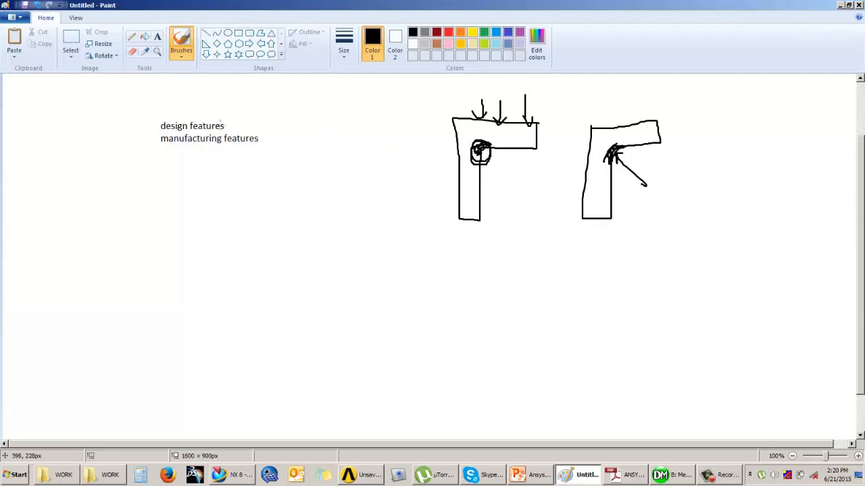
{"action": "left_click_drag", "start_coordinate": [224, 127], "coordinate": [598, 149]}
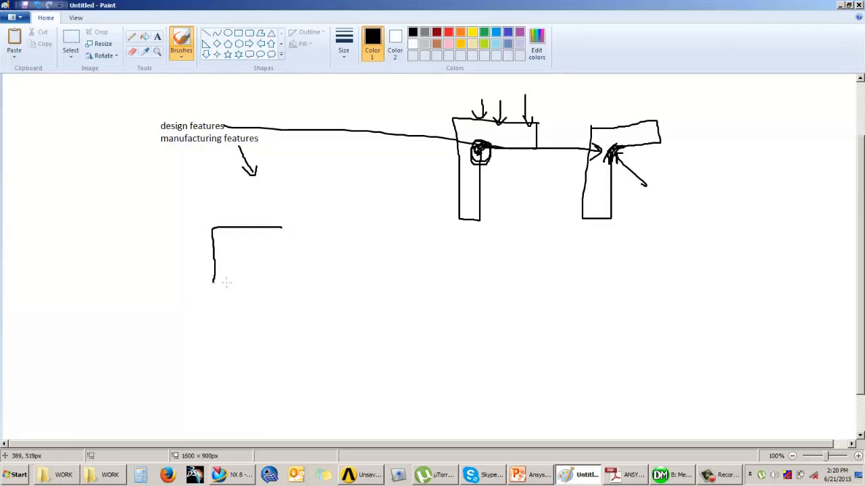
Step: Draw a sharp-cornered and a rounded rectangle, link the rounded one to "manufacturing features" with an arrow, and underline that note
{"action": "left_click_drag", "start_coordinate": [226, 283], "coordinate": [289, 282]}
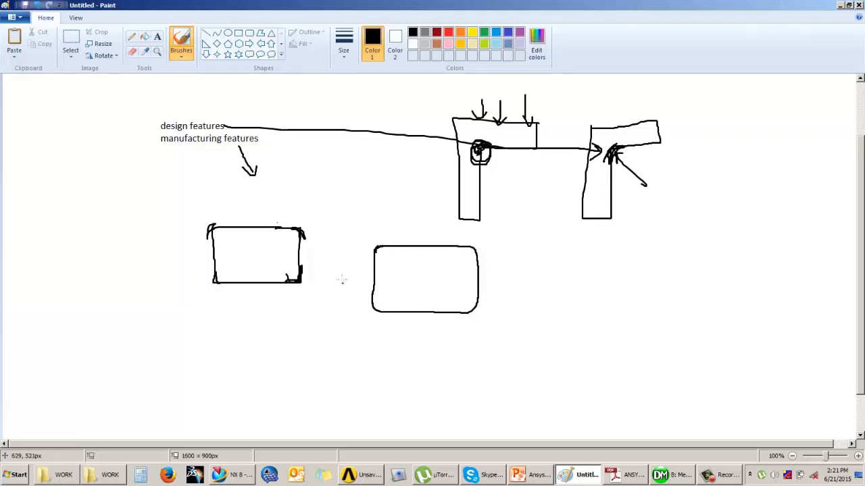
{"action": "left_click_drag", "start_coordinate": [339, 214], "coordinate": [389, 248]}
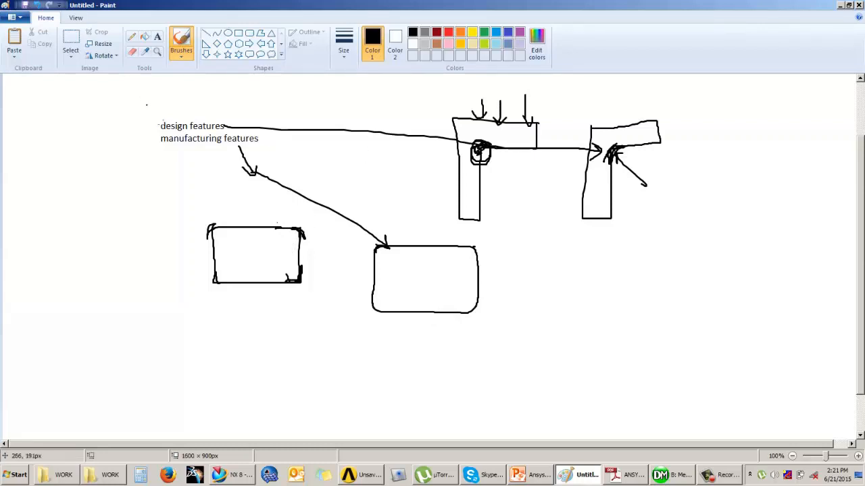
{"action": "mouse_move", "coordinate": [169, 151]}
{"action": "left_mouse_down"}
{"action": "mouse_move", "coordinate": [261, 148]}
{"action": "mouse_move", "coordinate": [156, 154]}
{"action": "mouse_move", "coordinate": [250, 152]}
{"action": "mouse_move", "coordinate": [241, 154]}
{"action": "left_mouse_up"}
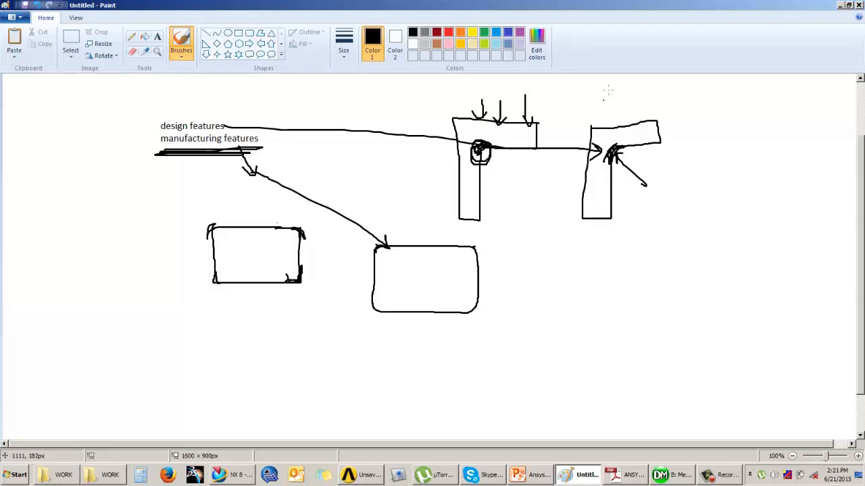
Step: Switch back to DesignModeler and examine the ribbed outer side of the gearbox housing
{"action": "left_click", "coordinate": [843, 5]}
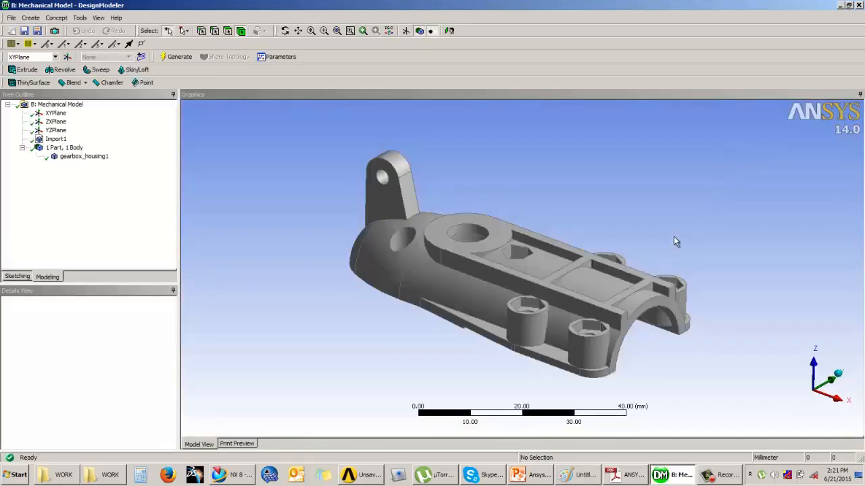
{"action": "mouse_move", "coordinate": [618, 212]}
{"action": "middle_mouse_down"}
{"action": "mouse_move", "coordinate": [614, 237]}
{"action": "mouse_move", "coordinate": [625, 219]}
{"action": "middle_mouse_up"}
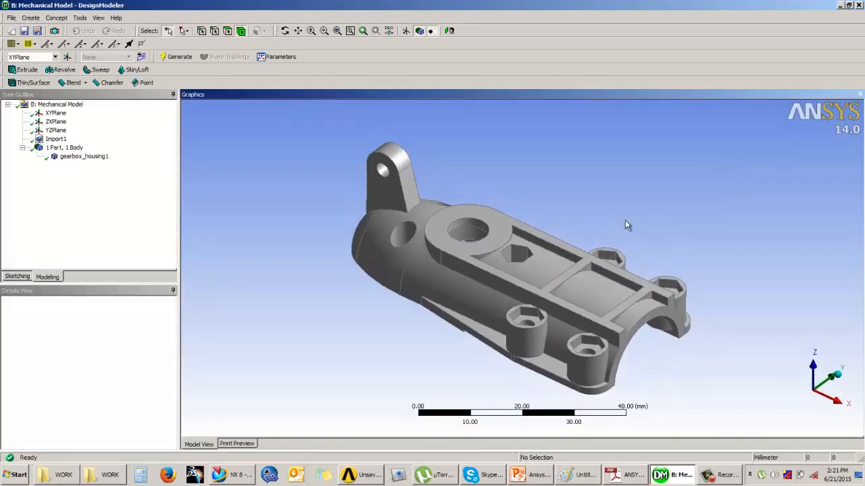
{"action": "scroll", "coordinate": [625, 220], "scroll_direction": "up", "scroll_amount": 2}
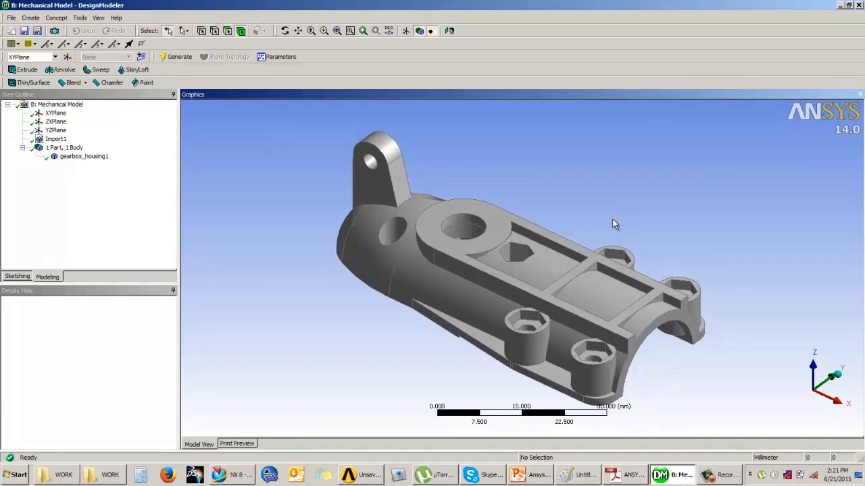
{"action": "middle_click_drag", "start_coordinate": [615, 272], "coordinate": [551, 248]}
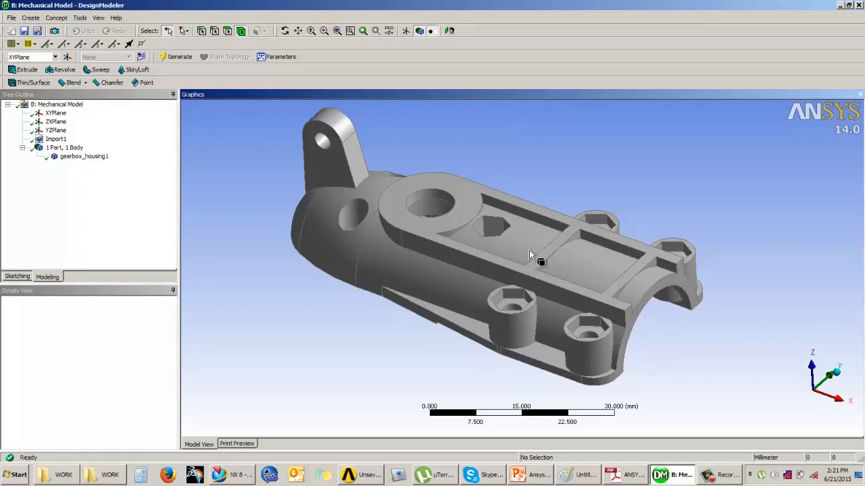
Step: Restrict selection to faces and examine the curved and flat faces of the half-round protrusions inside the housing's trough
{"action": "middle_click_drag", "start_coordinate": [528, 250], "coordinate": [367, 187]}
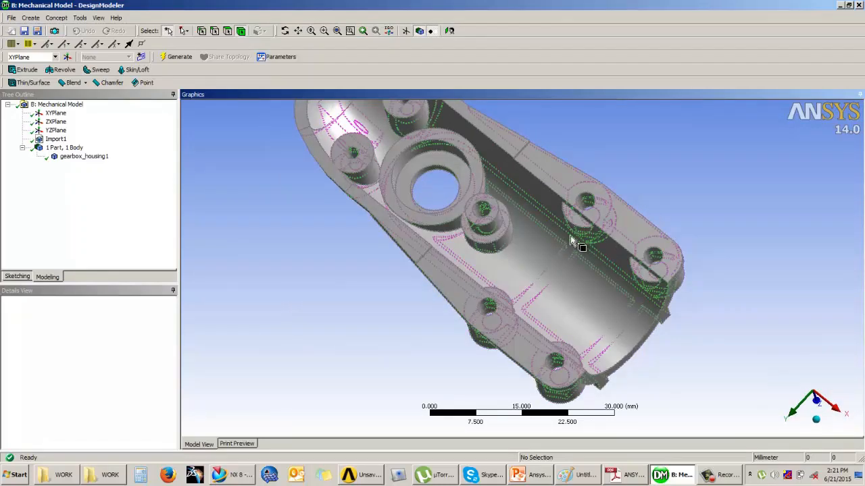
{"action": "middle_click_drag", "start_coordinate": [576, 232], "coordinate": [563, 261]}
{"action": "left_click", "coordinate": [564, 261]}
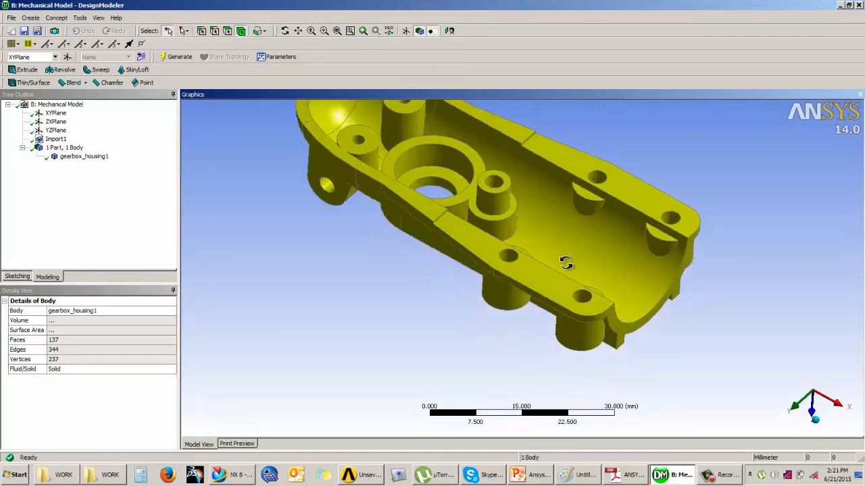
{"action": "left_click", "coordinate": [228, 30]}
{"action": "left_click", "coordinate": [588, 197]}
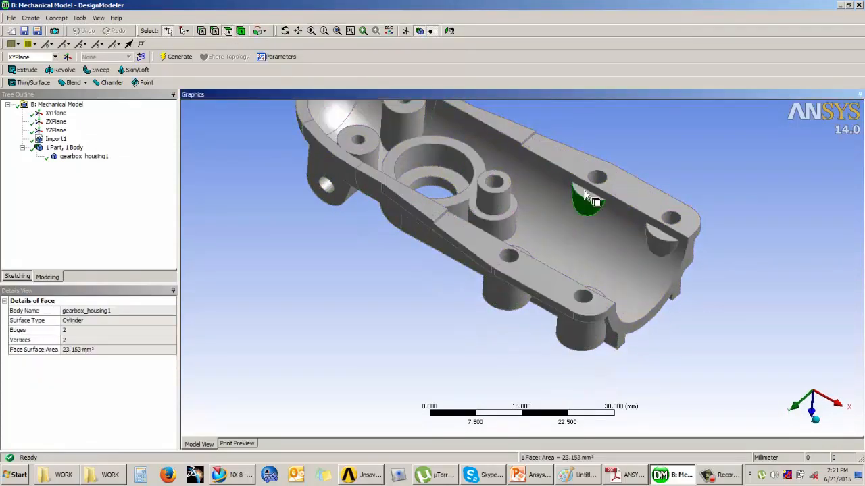
{"action": "left_click", "coordinate": [655, 241]}
{"action": "middle_click_drag", "start_coordinate": [655, 243], "coordinate": [458, 219]}
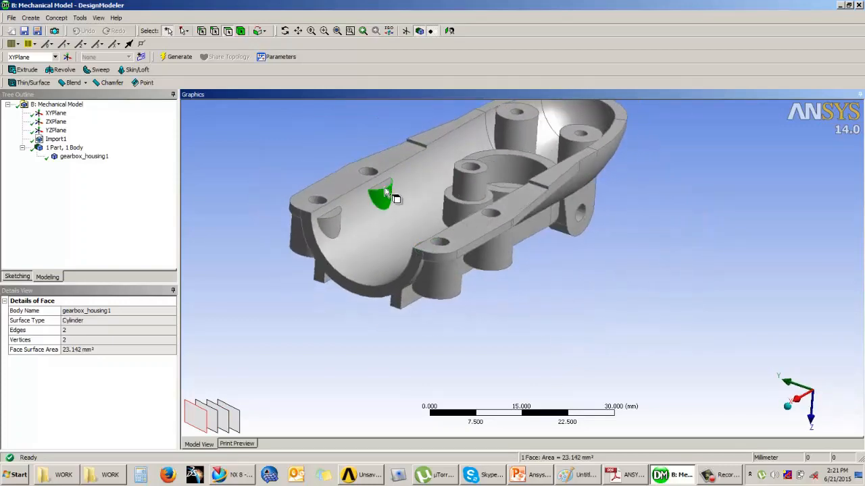
{"action": "left_click", "coordinate": [338, 230]}
{"action": "left_click", "coordinate": [391, 191]}
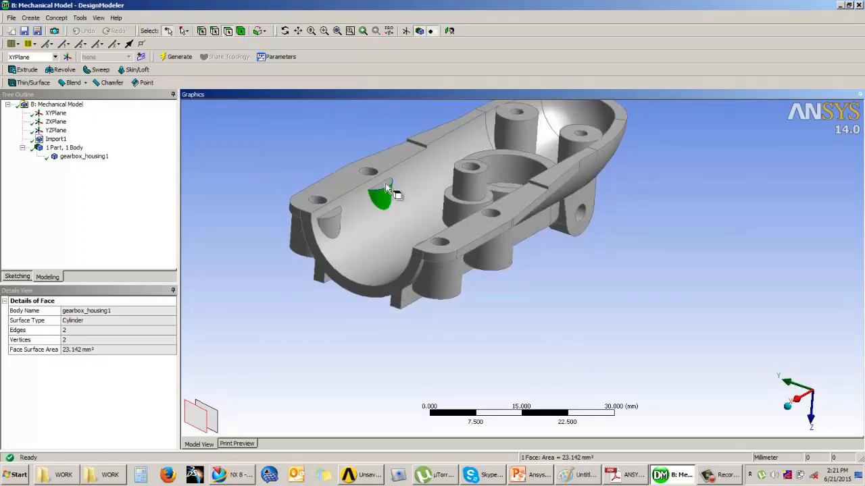
{"action": "left_click", "coordinate": [327, 229]}
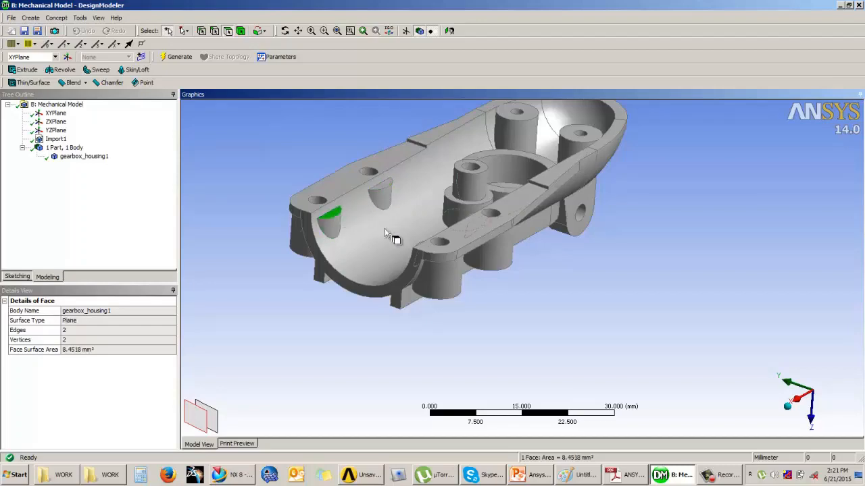
Step: Examine the flat mating flanges beside the trough, then the hexagonal recesses and bolt holes on the housing's outer side
{"action": "middle_click_drag", "start_coordinate": [443, 237], "coordinate": [537, 274]}
{"action": "left_click", "coordinate": [557, 197]}
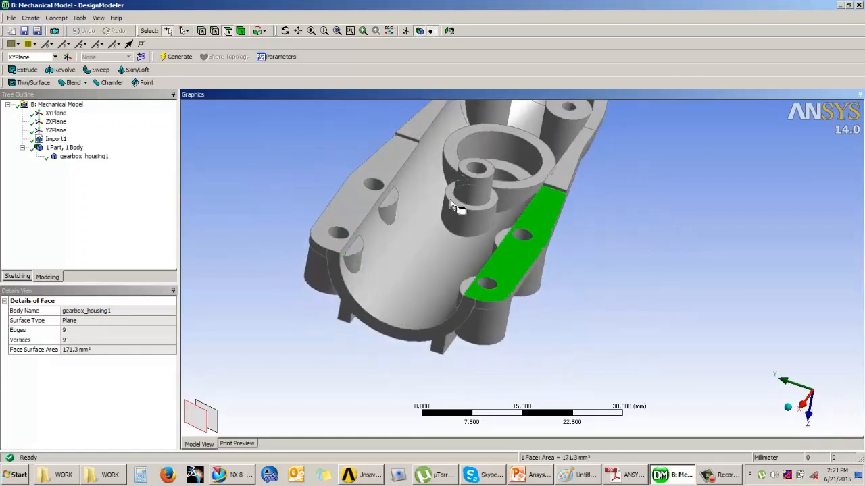
{"action": "left_click", "coordinate": [393, 162]}
{"action": "left_click", "coordinate": [539, 225]}
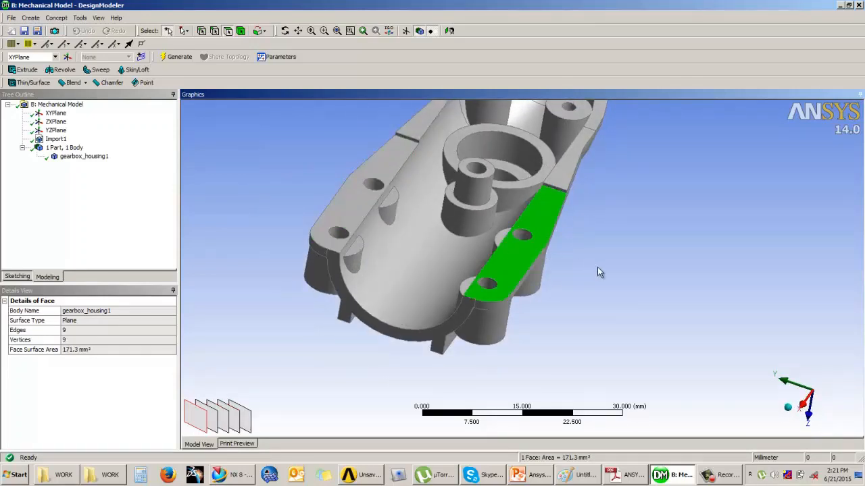
{"action": "left_click", "coordinate": [608, 274]}
{"action": "left_click", "coordinate": [536, 228]}
{"action": "middle_click_drag", "start_coordinate": [536, 227], "coordinate": [589, 119]}
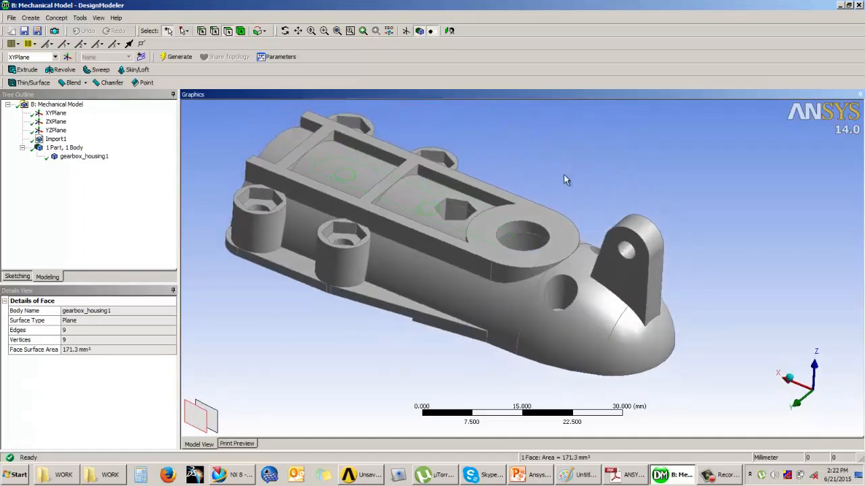
{"action": "middle_click_drag", "start_coordinate": [539, 245], "coordinate": [506, 246]}
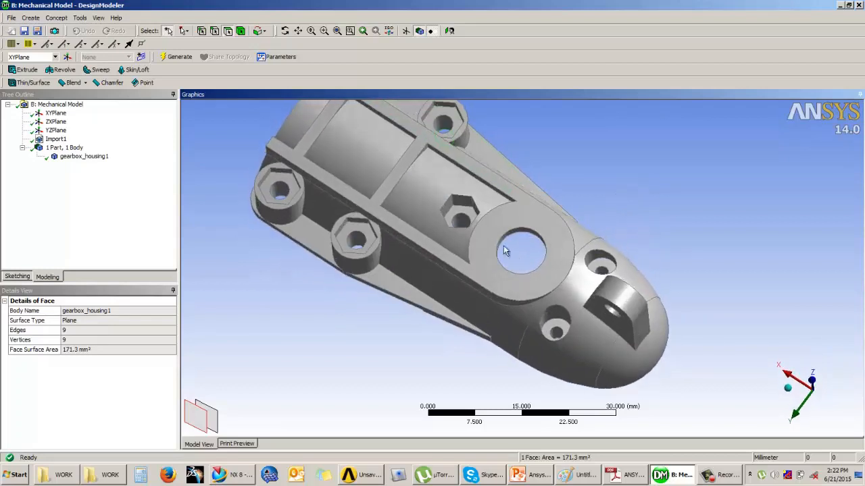
{"action": "left_click", "coordinate": [356, 233]}
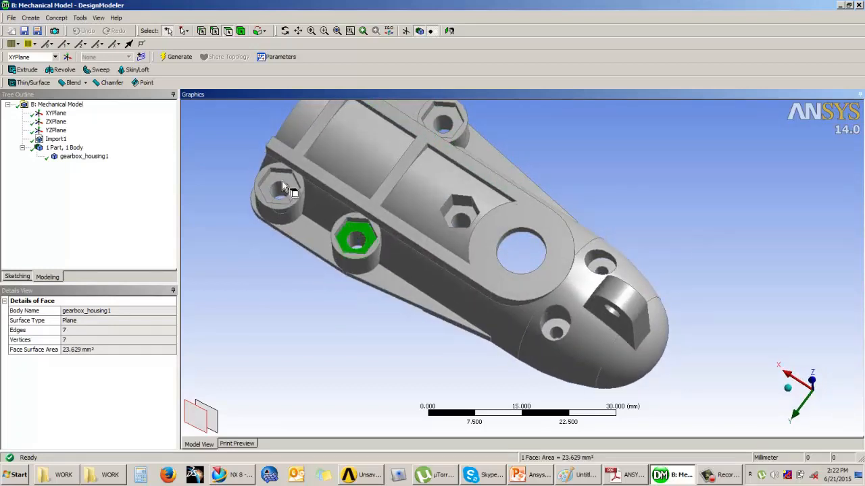
{"action": "left_click", "coordinate": [277, 189]}
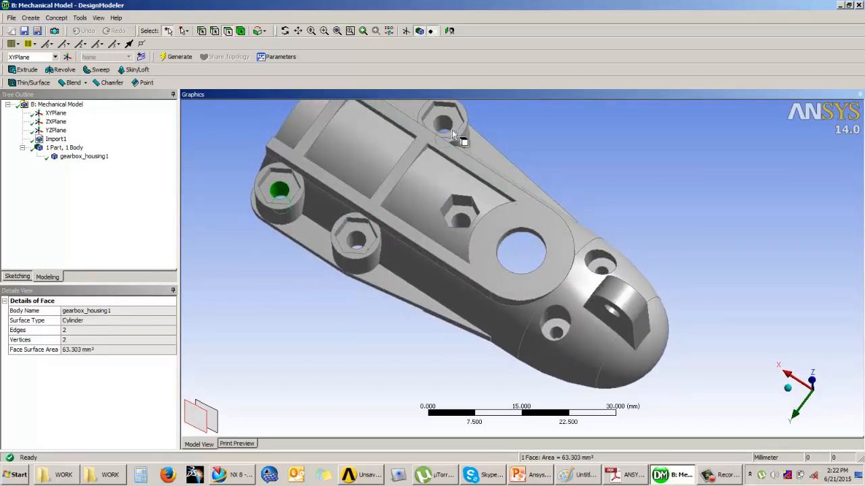
{"action": "left_click", "coordinate": [280, 174]}
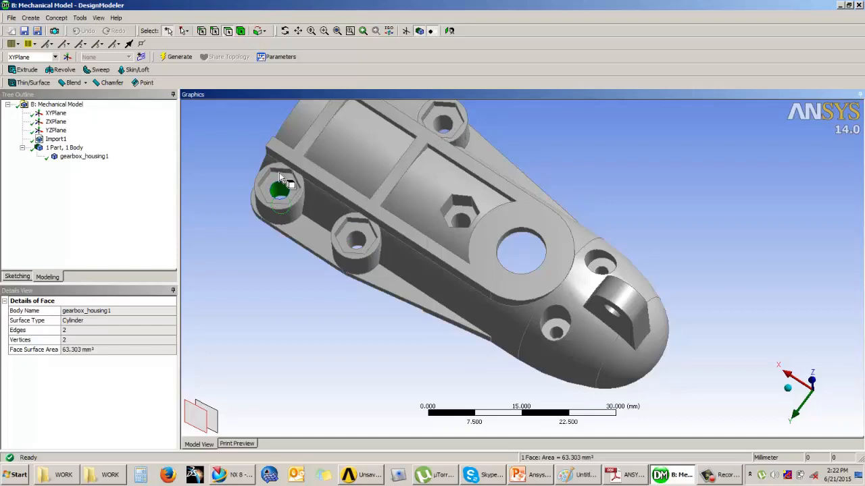
{"action": "left_click", "coordinate": [356, 233]}
Step: Inspect the housing's interior from several sides, including its bosses and the curved face of a half-round protrusion
{"action": "middle_click_drag", "start_coordinate": [396, 247], "coordinate": [545, 265]}
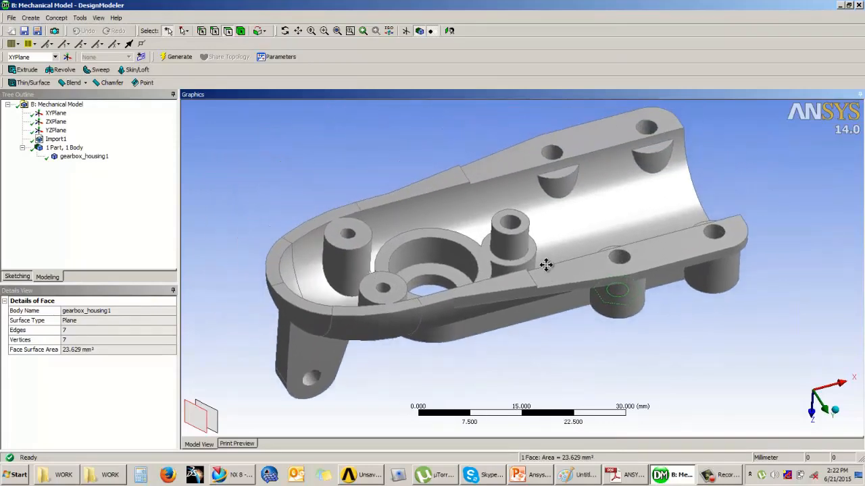
{"action": "scroll", "coordinate": [546, 265], "scroll_direction": "down", "scroll_amount": 3}
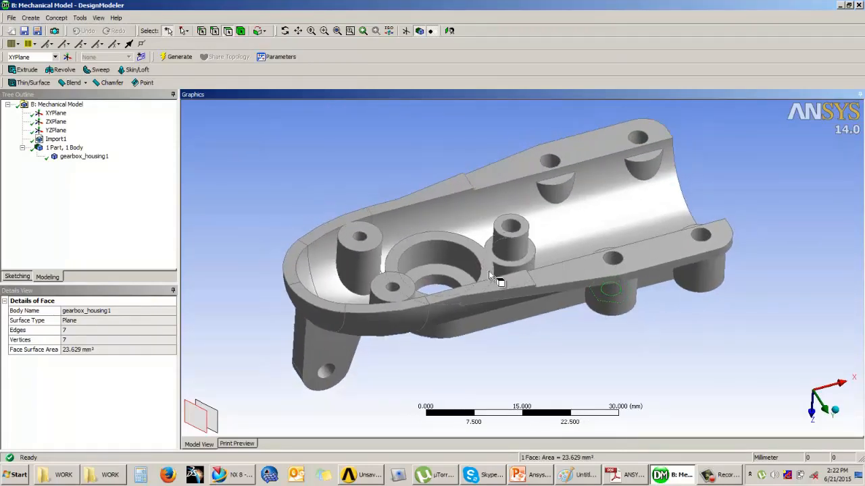
{"action": "middle_click_drag", "start_coordinate": [560, 257], "coordinate": [389, 252]}
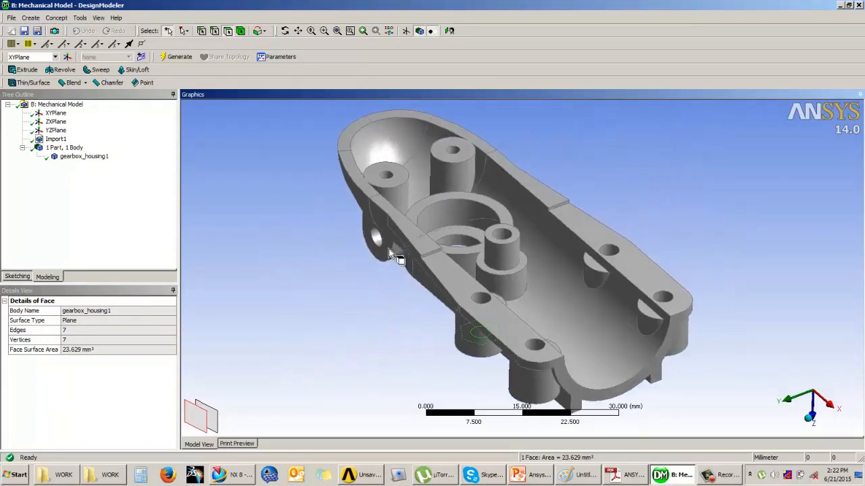
{"action": "middle_click_drag", "start_coordinate": [498, 244], "coordinate": [426, 294]}
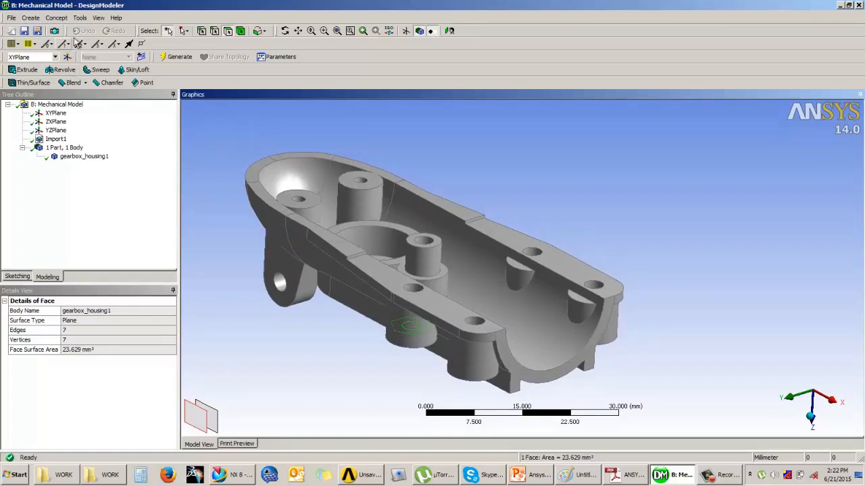
{"action": "middle_click_drag", "start_coordinate": [445, 197], "coordinate": [325, 227]}
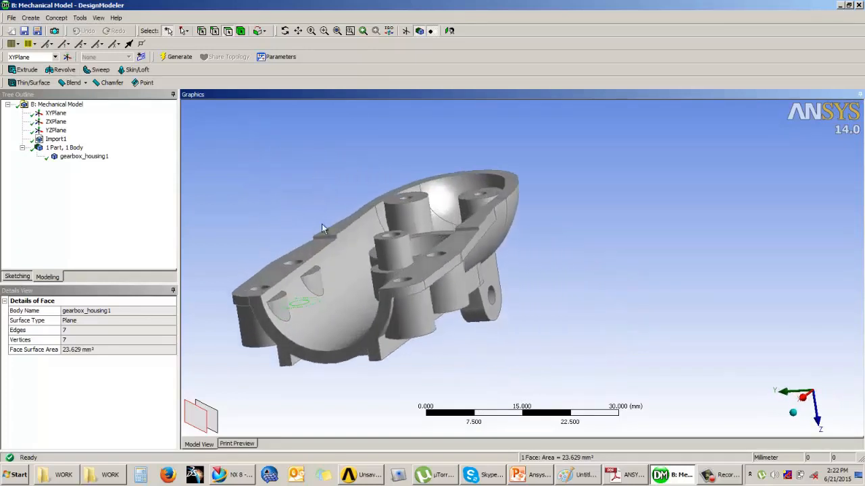
{"action": "left_click", "coordinate": [315, 285]}
{"action": "middle_click_drag", "start_coordinate": [311, 273], "coordinate": [398, 309]}
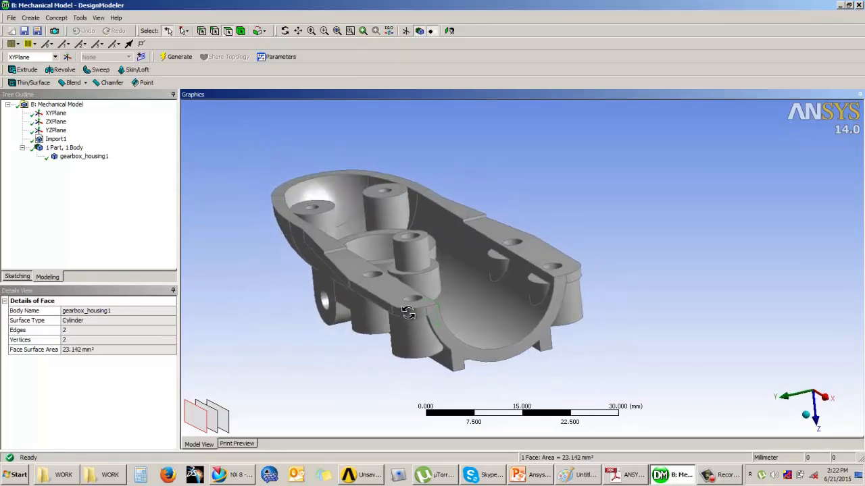
Step: Remove the four half-round protrusions inside the trough with Face Delete, using their eight faces and Automatic healing
{"action": "left_click", "coordinate": [31, 18]}
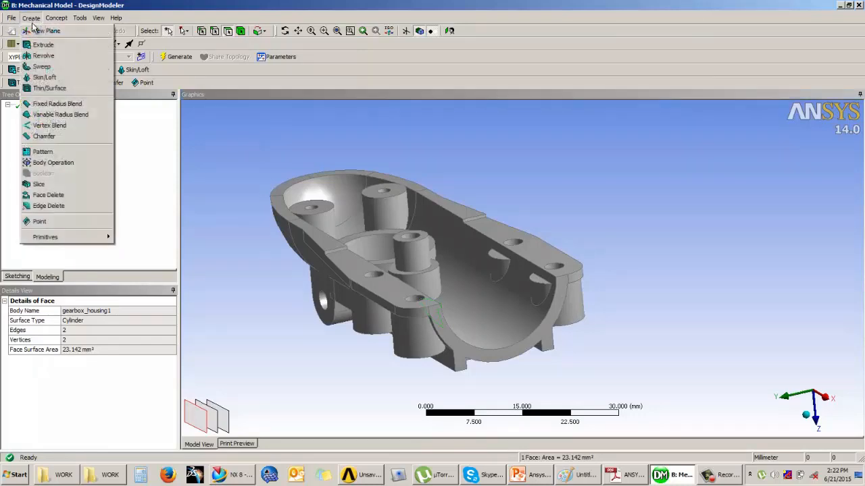
{"action": "left_click", "coordinate": [58, 198]}
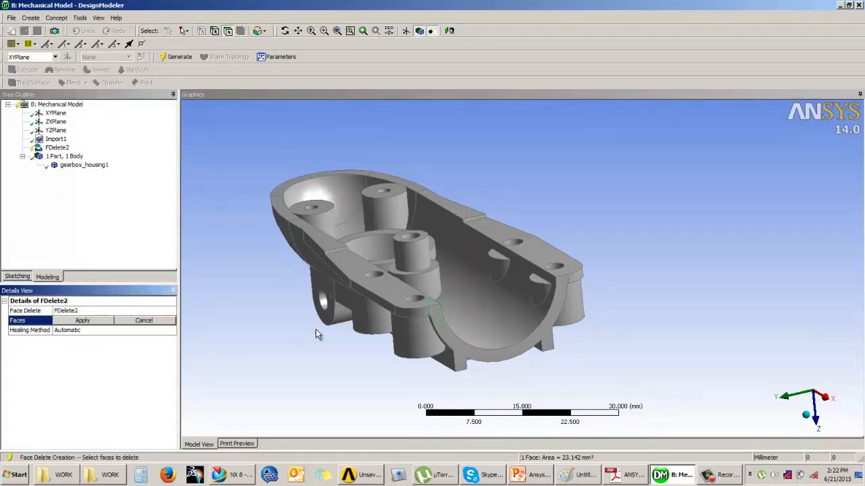
{"action": "mouse_move", "coordinate": [318, 334]}
{"action": "middle_mouse_down"}
{"action": "mouse_move", "coordinate": [318, 288]}
{"action": "mouse_move", "coordinate": [322, 327]}
{"action": "middle_mouse_up"}
{"action": "middle_click_drag", "start_coordinate": [464, 261], "coordinate": [325, 308]}
{"action": "left_click", "coordinate": [319, 297]}
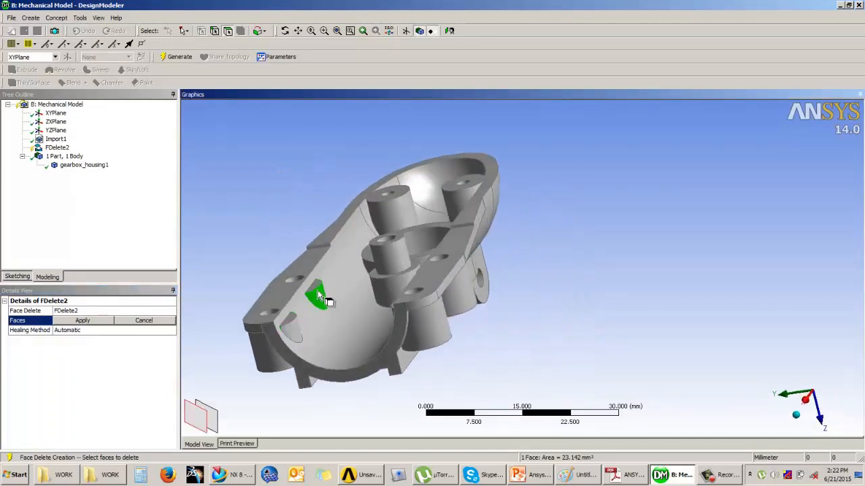
{"action": "left_click", "coordinate": [321, 306], "text": "ctrl"}
{"action": "left_click", "coordinate": [292, 327], "text": "ctrl"}
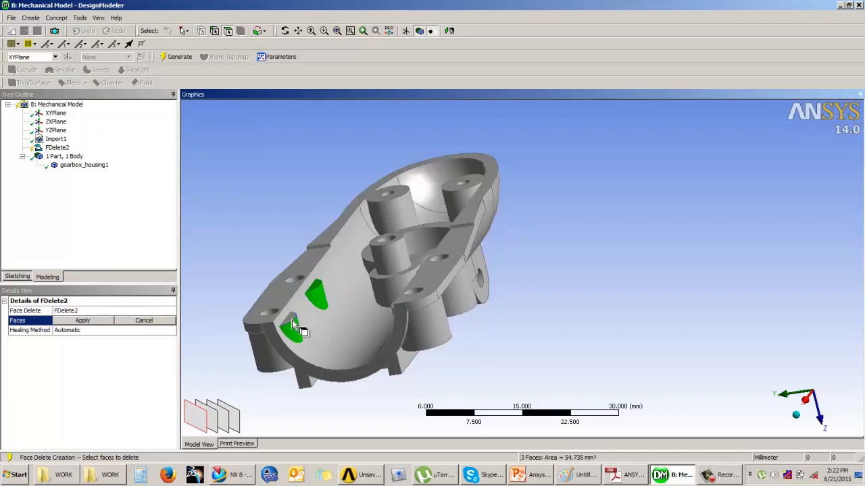
{"action": "left_click", "coordinate": [294, 325], "text": "ctrl"}
{"action": "middle_click_drag", "start_coordinate": [294, 325], "coordinate": [548, 304]}
{"action": "left_click", "coordinate": [567, 298], "text": "ctrl"}
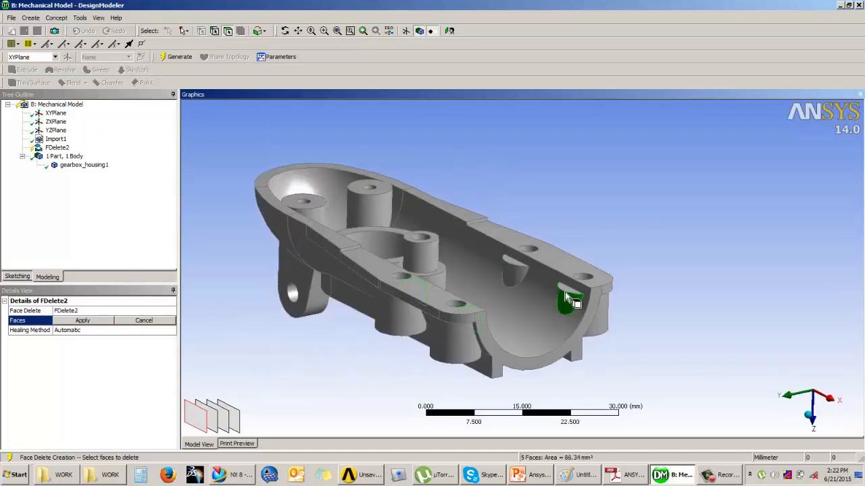
{"action": "left_click", "coordinate": [515, 272], "text": "ctrl"}
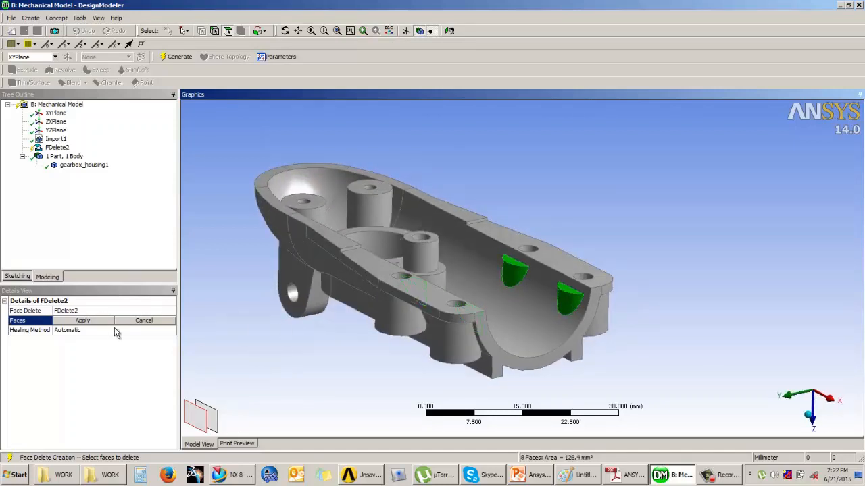
{"action": "left_click", "coordinate": [93, 321]}
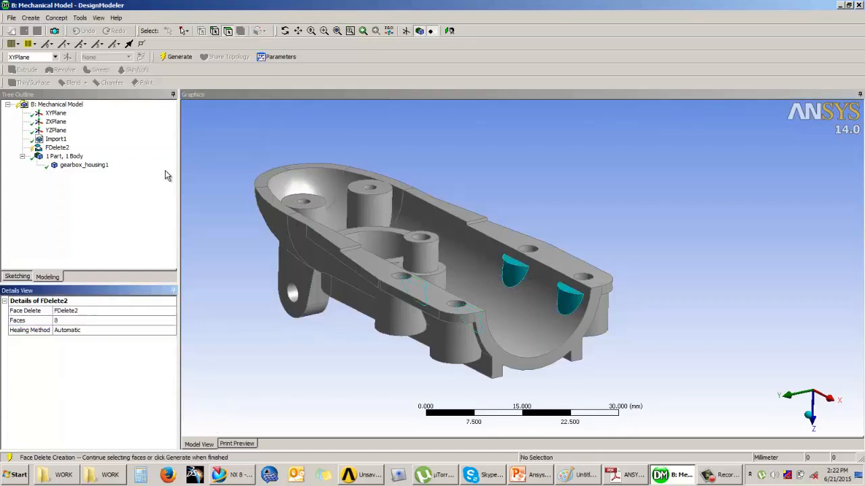
{"action": "left_click", "coordinate": [179, 58]}
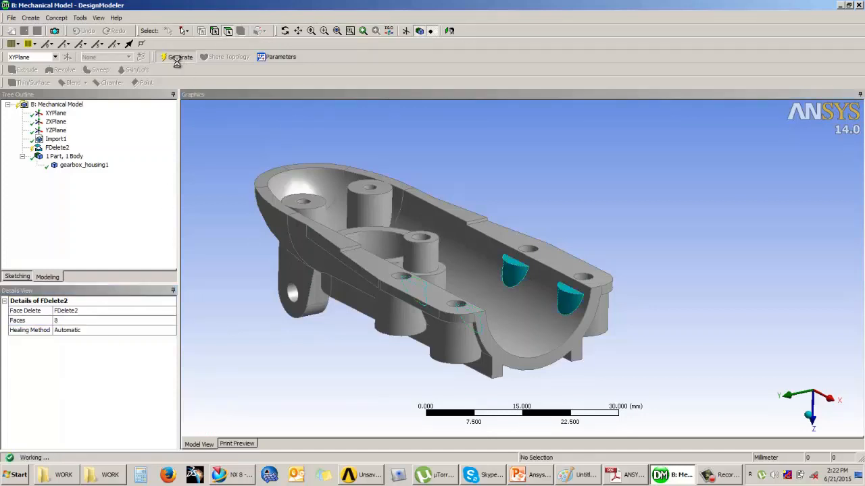
{"action": "mouse_move", "coordinate": [574, 253]}
{"action": "middle_mouse_down"}
{"action": "mouse_move", "coordinate": [449, 226]}
{"action": "mouse_move", "coordinate": [565, 250]}
{"action": "middle_mouse_up"}
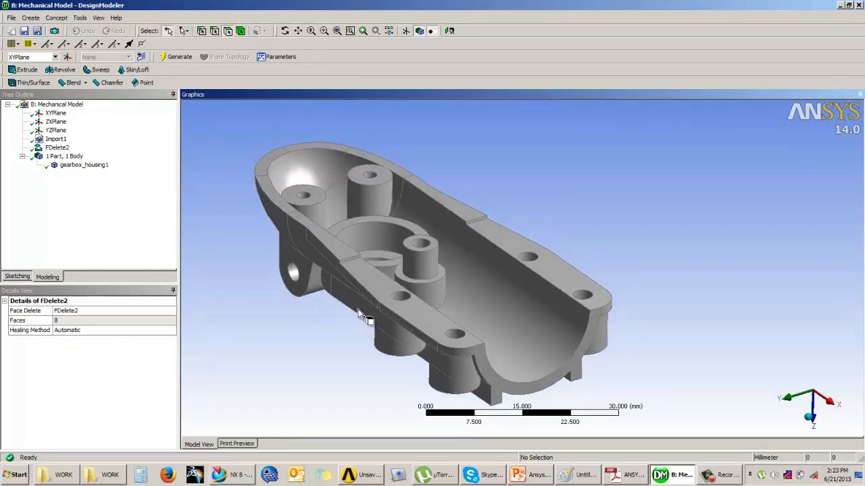
Step: Examine the ribbed outer side of the housing and the bolt hole inside a hexagonal-recess boss up close
{"action": "middle_click_drag", "start_coordinate": [387, 327], "coordinate": [415, 173]}
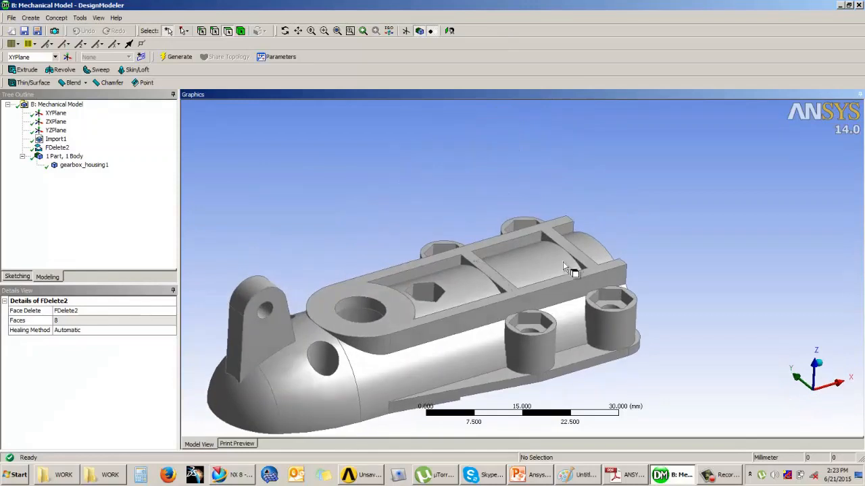
{"action": "mouse_move", "coordinate": [565, 265]}
{"action": "middle_mouse_down"}
{"action": "mouse_move", "coordinate": [540, 269]}
{"action": "mouse_move", "coordinate": [563, 273]}
{"action": "middle_mouse_up"}
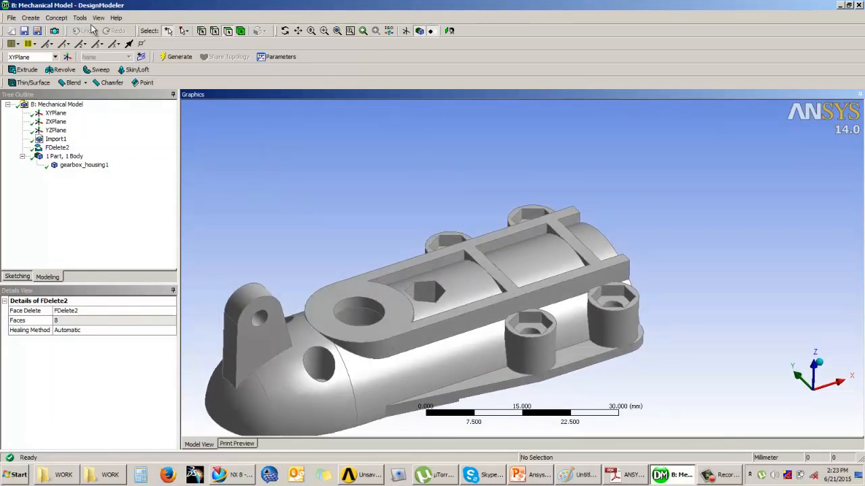
{"action": "middle_click_drag", "start_coordinate": [531, 316], "coordinate": [499, 334]}
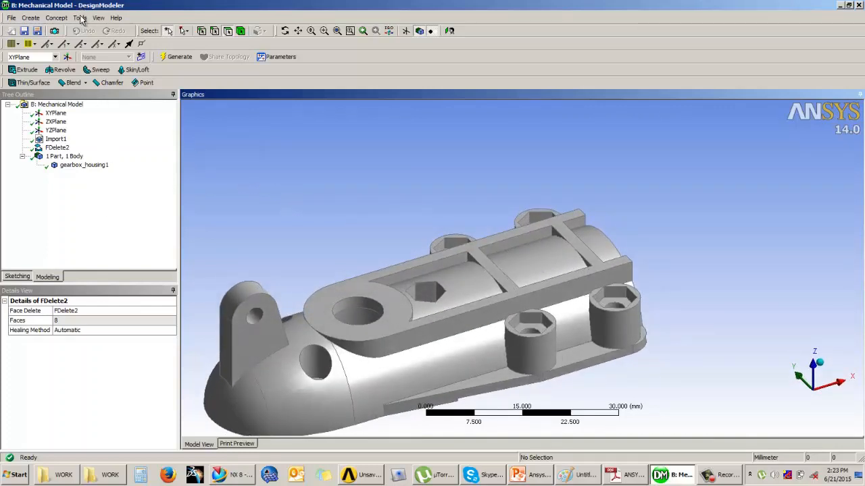
{"action": "middle_click_drag", "start_coordinate": [566, 282], "coordinate": [581, 287]}
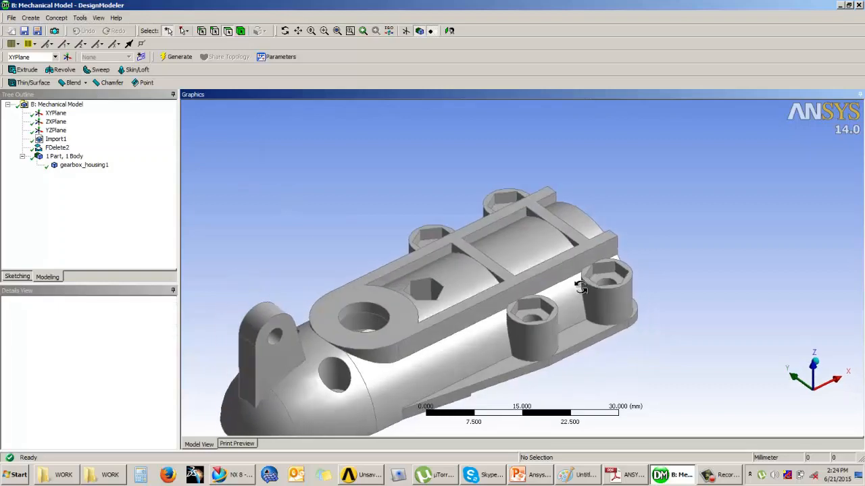
{"action": "scroll", "coordinate": [581, 287], "scroll_direction": "up", "scroll_amount": 2}
{"action": "scroll", "coordinate": [588, 271], "scroll_direction": "down", "scroll_amount": 3}
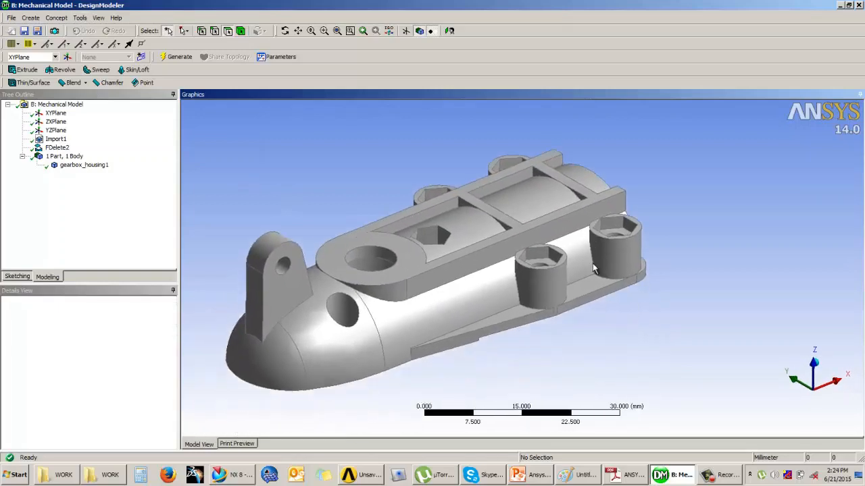
{"action": "scroll", "coordinate": [585, 262], "scroll_direction": "up", "scroll_amount": 3}
{"action": "scroll", "coordinate": [585, 263], "scroll_direction": "up", "scroll_amount": 4}
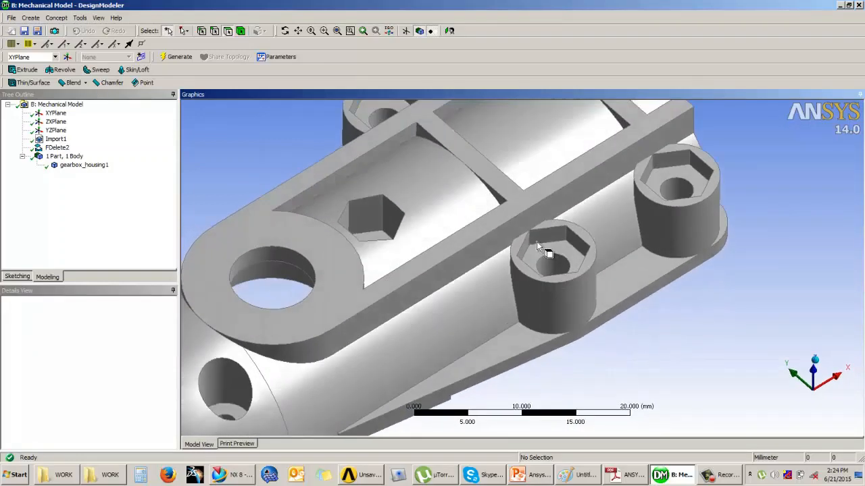
{"action": "middle_click_drag", "start_coordinate": [610, 270], "coordinate": [543, 315]}
{"action": "left_click", "coordinate": [528, 301]}
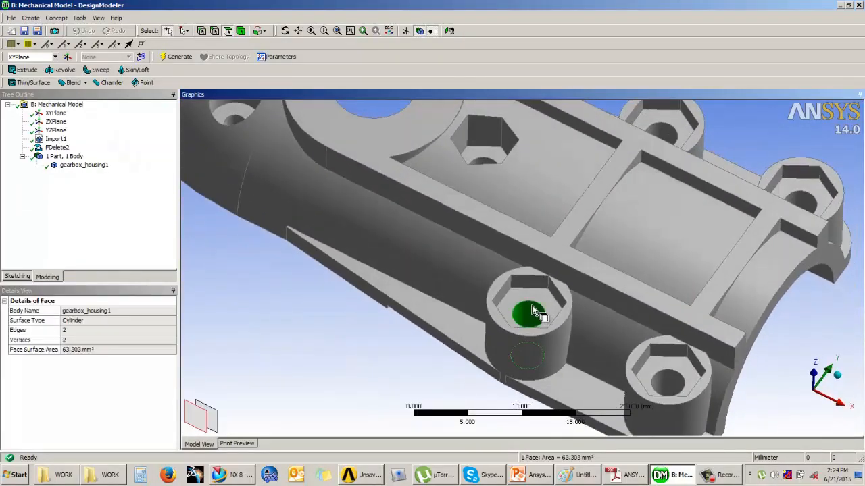
Step: Start a Fill feature for a hexagonal boss recess with the extraction type By Cavity and open its face selection
{"action": "left_click", "coordinate": [535, 292]}
{"action": "left_click", "coordinate": [529, 284]}
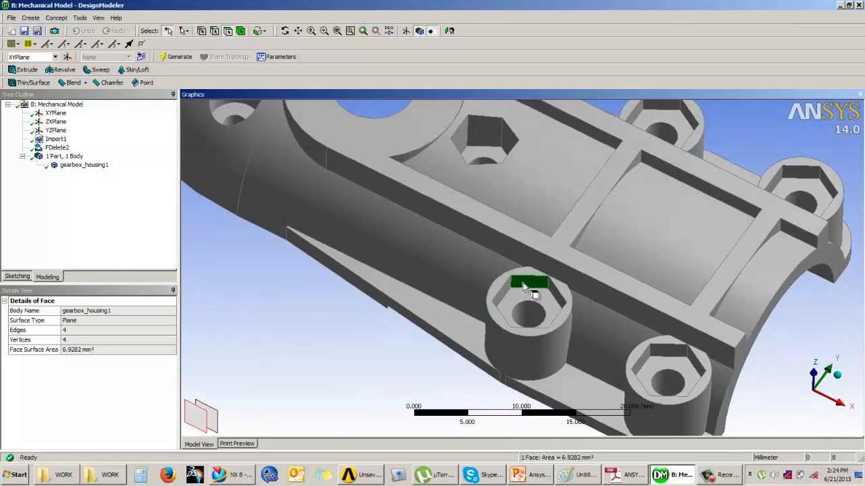
{"action": "left_click", "coordinate": [336, 330]}
{"action": "left_click", "coordinate": [80, 17]}
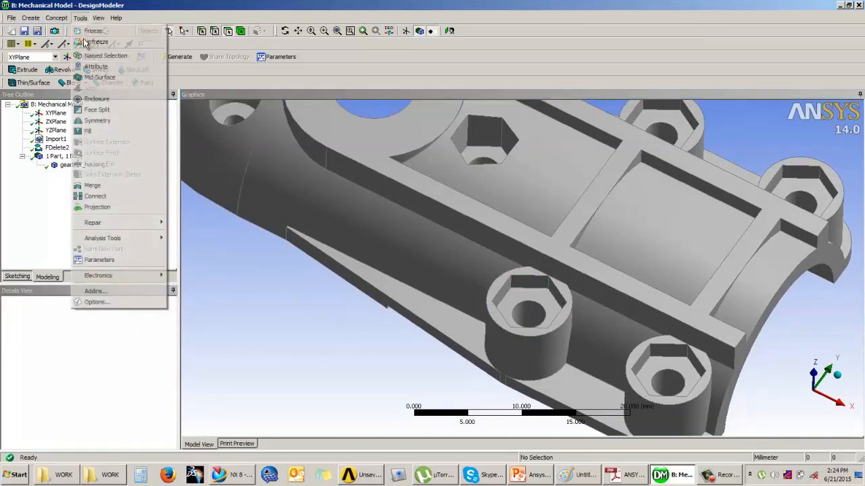
{"action": "left_click", "coordinate": [103, 134]}
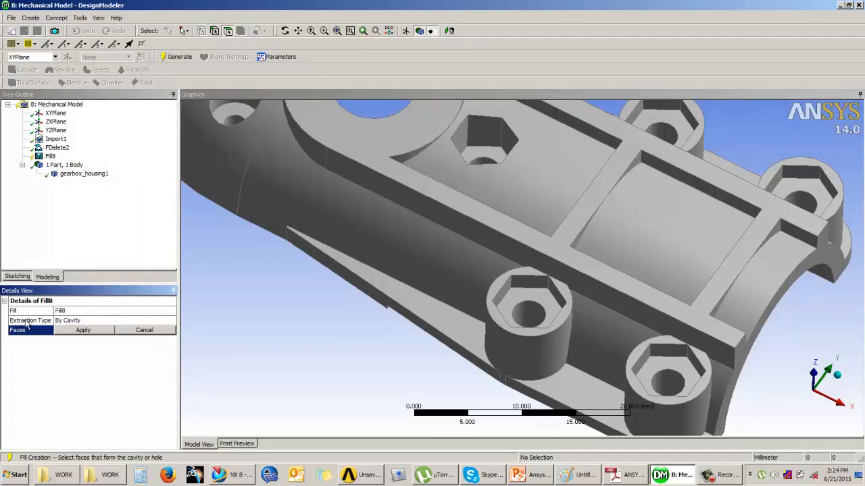
{"action": "left_click", "coordinate": [169, 320]}
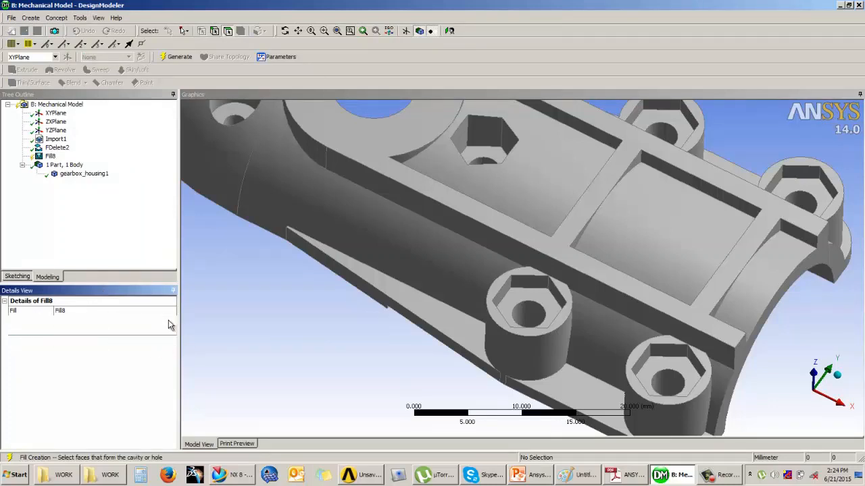
{"action": "left_click", "coordinate": [171, 320]}
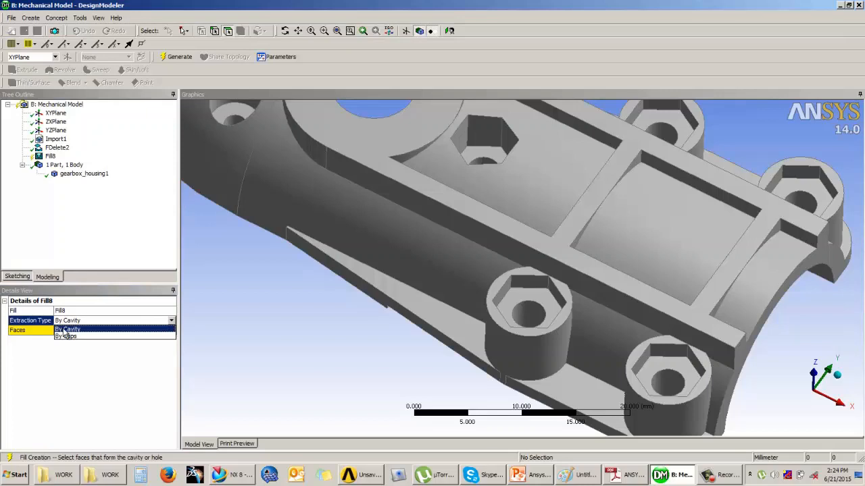
{"action": "left_click", "coordinate": [71, 350]}
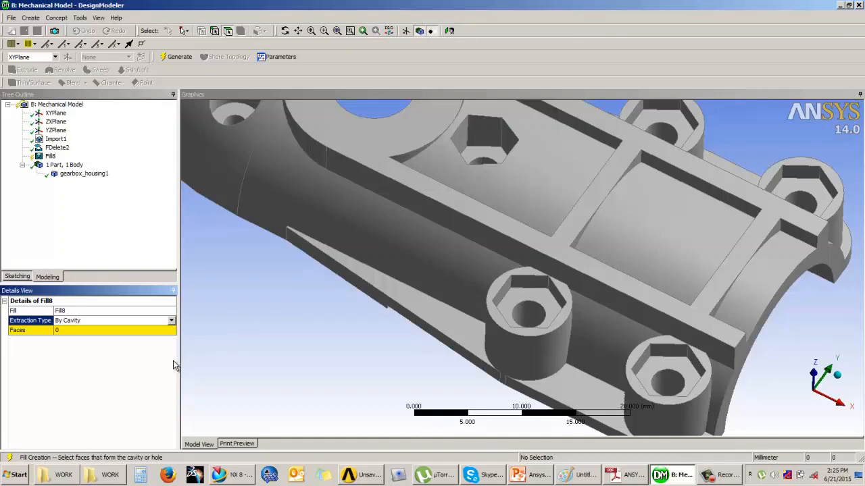
{"action": "left_click", "coordinate": [69, 331]}
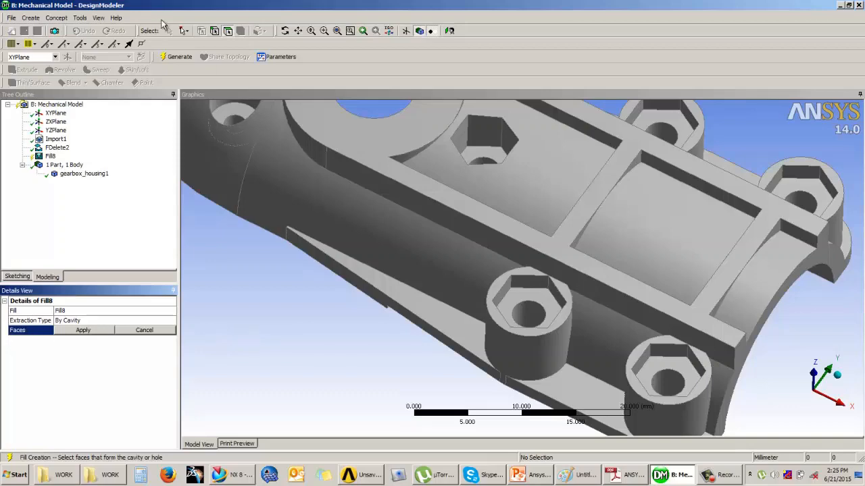
Step: Fill the hexagonal recess of the near-side boss farther from the arched end, using the recess floor and its six side faces
{"action": "left_click", "coordinate": [521, 297]}
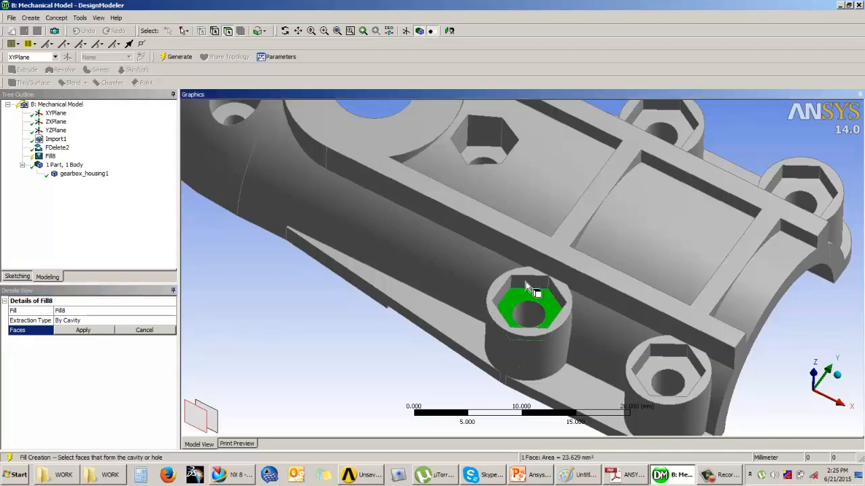
{"action": "left_click", "coordinate": [519, 284], "text": "ctrl"}
{"action": "left_click", "coordinate": [559, 297], "text": "ctrl"}
{"action": "mouse_move", "coordinate": [555, 304]}
{"action": "middle_mouse_down"}
{"action": "mouse_move", "coordinate": [568, 332]}
{"action": "mouse_move", "coordinate": [534, 355]}
{"action": "mouse_move", "coordinate": [552, 308]}
{"action": "middle_mouse_up"}
{"action": "left_click", "coordinate": [576, 339], "text": "ctrl"}
{"action": "left_click", "coordinate": [541, 304], "text": "ctrl"}
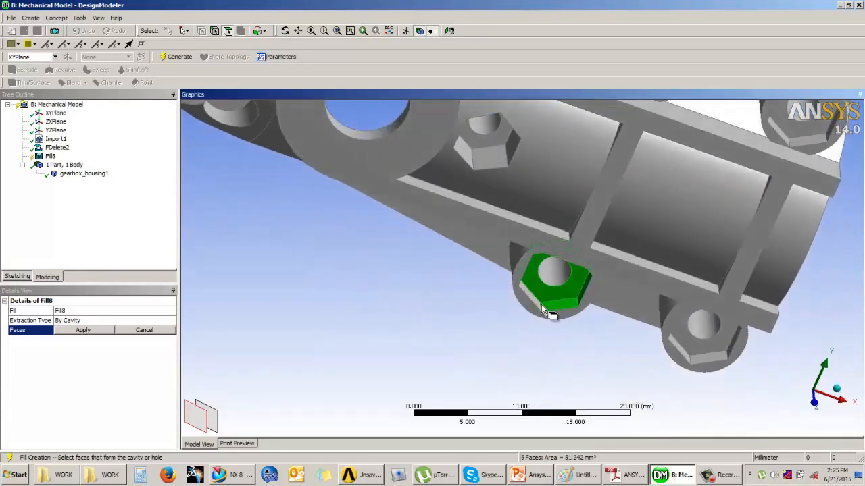
{"action": "left_click", "coordinate": [540, 303], "text": "ctrl"}
{"action": "left_click", "coordinate": [540, 306], "text": "ctrl"}
{"action": "middle_click_drag", "start_coordinate": [539, 306], "coordinate": [533, 287]}
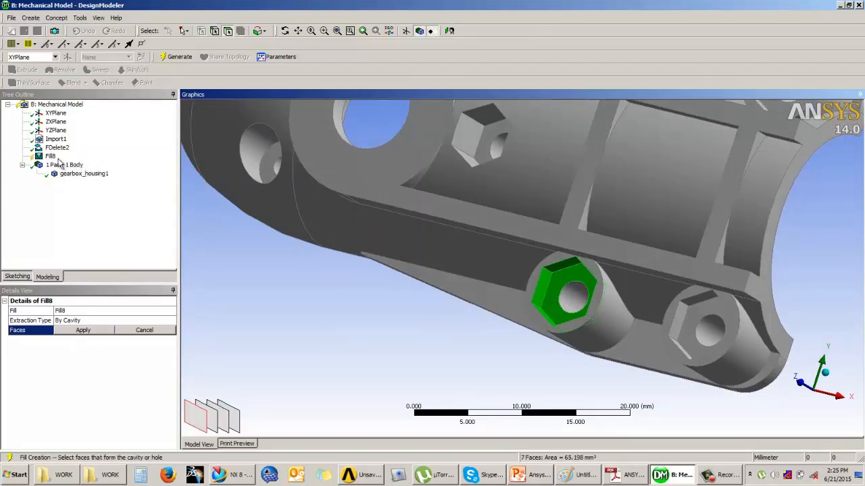
{"action": "left_click", "coordinate": [83, 331]}
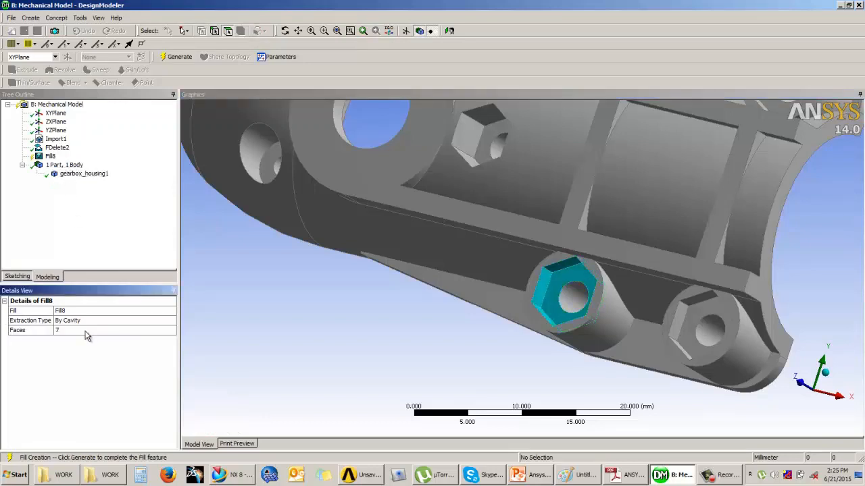
{"action": "left_click", "coordinate": [177, 57]}
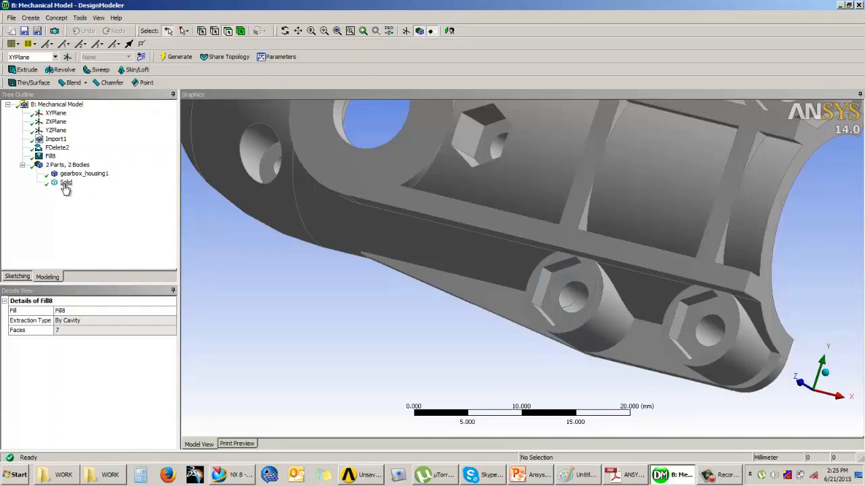
Step: Highlight the new fill solid in the model tree and examine how it sits in the boss recess
{"action": "left_click", "coordinate": [66, 183]}
{"action": "middle_click_drag", "start_coordinate": [369, 300], "coordinate": [681, 154]}
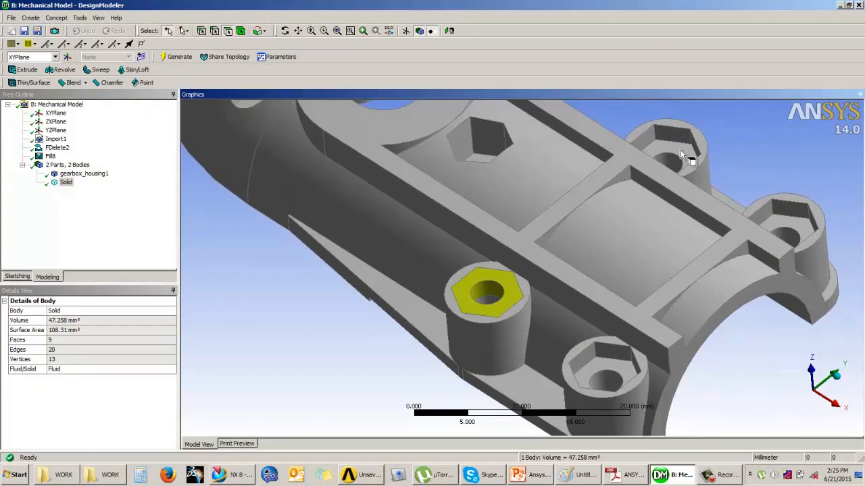
{"action": "left_click", "coordinate": [331, 347]}
{"action": "left_click", "coordinate": [108, 219]}
Step: Fill the hexagonal recess of the near-side boss closest to the arched end, using its seven faces with By Cavity extraction
{"action": "left_click", "coordinate": [80, 18]}
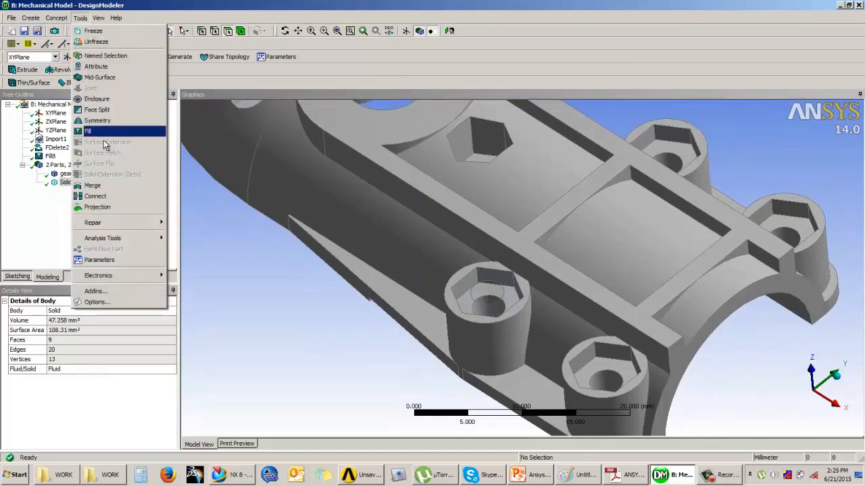
{"action": "left_click", "coordinate": [94, 131]}
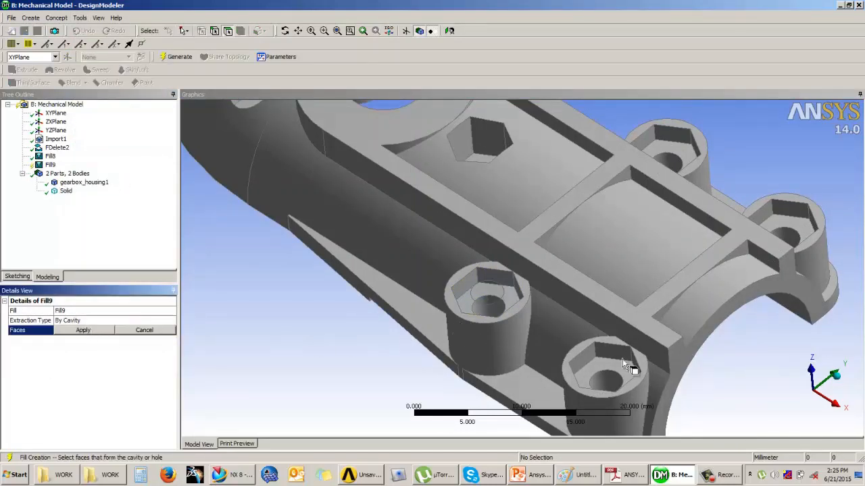
{"action": "left_click", "coordinate": [602, 362]}
{"action": "left_click", "coordinate": [596, 365], "text": "ctrl"}
{"action": "left_click", "coordinate": [595, 368], "text": "ctrl"}
{"action": "middle_click_drag", "start_coordinate": [594, 368], "coordinate": [611, 358]}
{"action": "left_click", "coordinate": [703, 373], "text": "ctrl"}
{"action": "left_click", "coordinate": [710, 365], "text": "ctrl"}
{"action": "left_click", "coordinate": [677, 338], "text": "ctrl"}
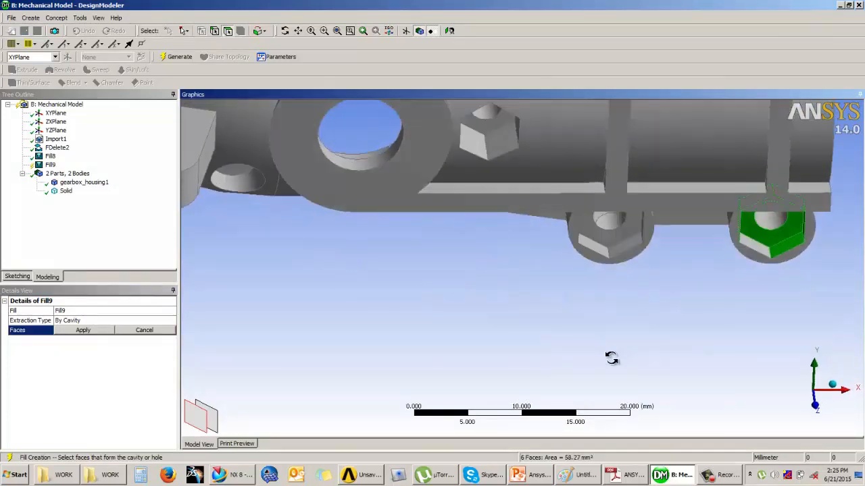
{"action": "left_click", "coordinate": [755, 248], "text": "ctrl"}
{"action": "left_click", "coordinate": [83, 329]}
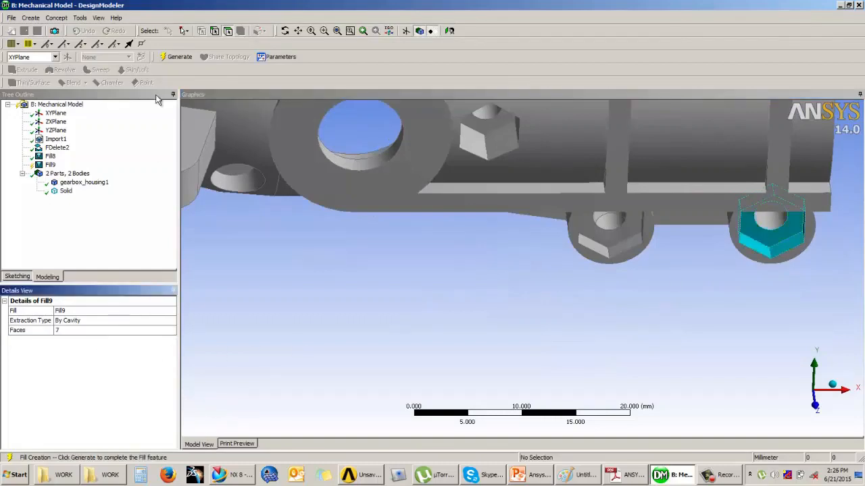
{"action": "left_click", "coordinate": [175, 56]}
Step: Start another By Cavity Fill and select the seven recess faces of the far-side boss closest to the arched end
{"action": "middle_click_drag", "start_coordinate": [526, 333], "coordinate": [207, 180]}
{"action": "left_click", "coordinate": [79, 17]}
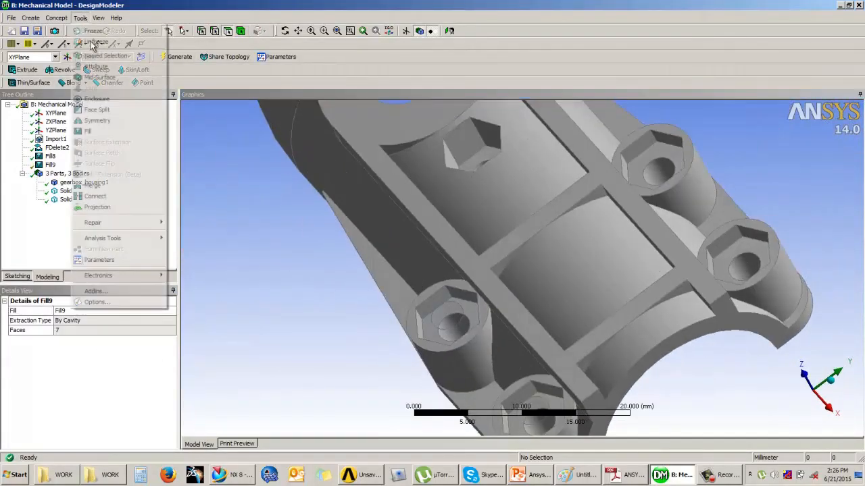
{"action": "left_click", "coordinate": [101, 130]}
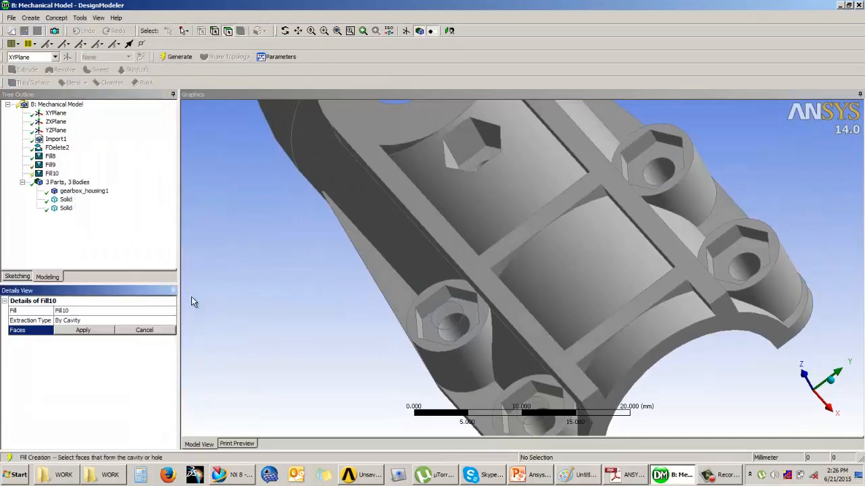
{"action": "left_click", "coordinate": [740, 262]}
{"action": "middle_click_drag", "start_coordinate": [739, 262], "coordinate": [758, 287]}
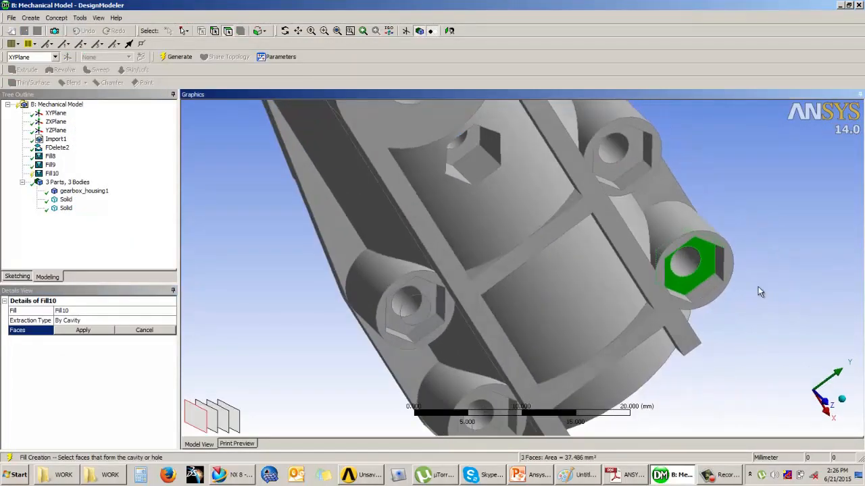
{"action": "left_click", "coordinate": [707, 287], "text": "ctrl"}
{"action": "middle_click_drag", "start_coordinate": [694, 265], "coordinate": [730, 257]}
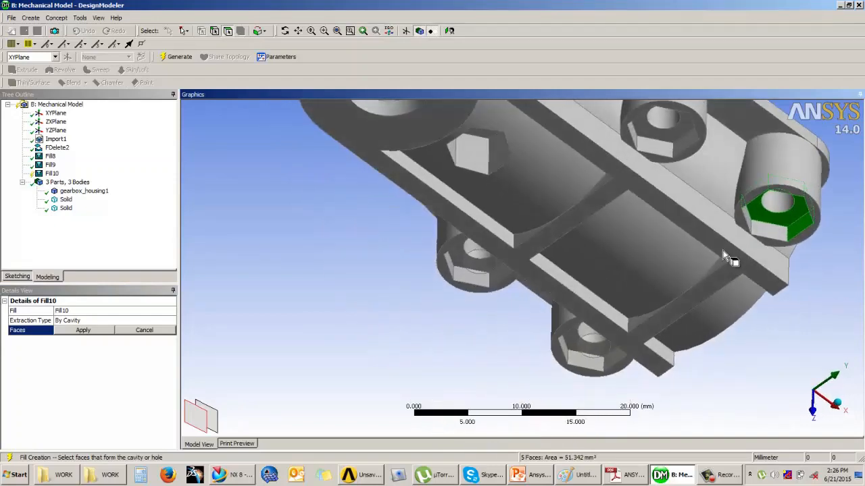
{"action": "left_click", "coordinate": [773, 234], "text": "ctrl"}
{"action": "left_click", "coordinate": [772, 234], "text": "ctrl"}
Step: Add the seven recess faces of the other far-side boss and generate the Fill for both recesses
{"action": "middle_click_drag", "start_coordinate": [772, 234], "coordinate": [679, 114]}
{"action": "left_click", "coordinate": [661, 115], "text": "ctrl"}
{"action": "left_click", "coordinate": [666, 111], "text": "ctrl"}
{"action": "left_click", "coordinate": [654, 135], "text": "ctrl"}
{"action": "left_click", "coordinate": [679, 114], "text": "ctrl"}
{"action": "left_click", "coordinate": [679, 117], "text": "ctrl"}
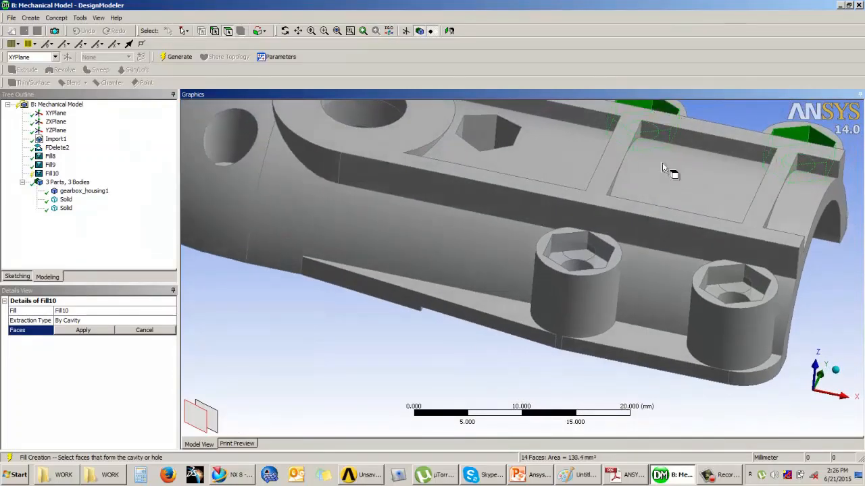
{"action": "left_click", "coordinate": [102, 330]}
{"action": "left_click", "coordinate": [184, 59]}
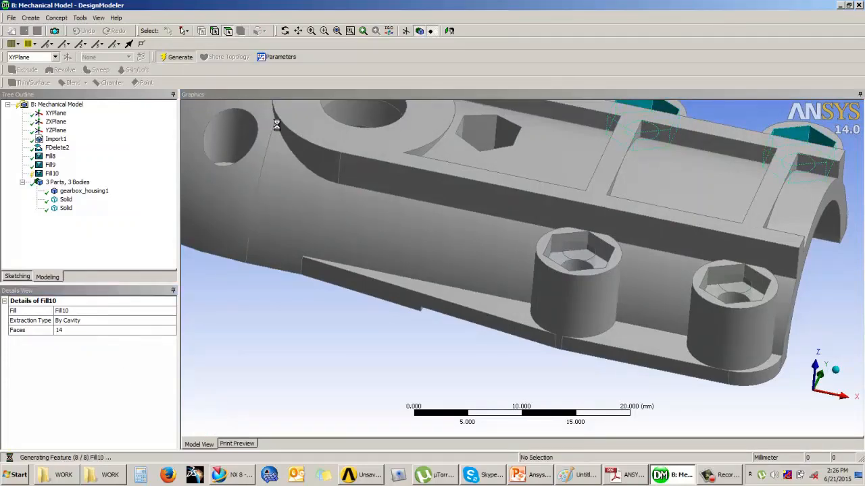
Step: Highlight the housing body and the four fill solids one by one to see which recess each solid occupies
{"action": "middle_click_drag", "start_coordinate": [401, 208], "coordinate": [390, 257]}
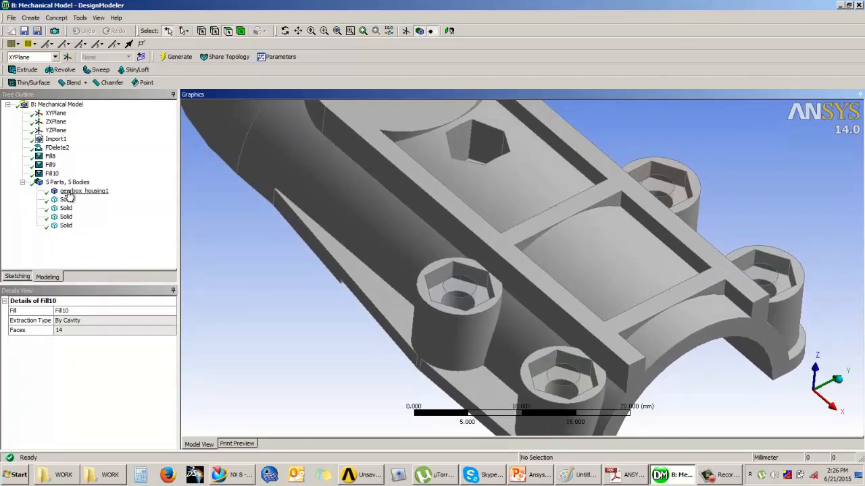
{"action": "left_click", "coordinate": [74, 193]}
{"action": "left_click", "coordinate": [68, 201]}
{"action": "left_click", "coordinate": [66, 208]}
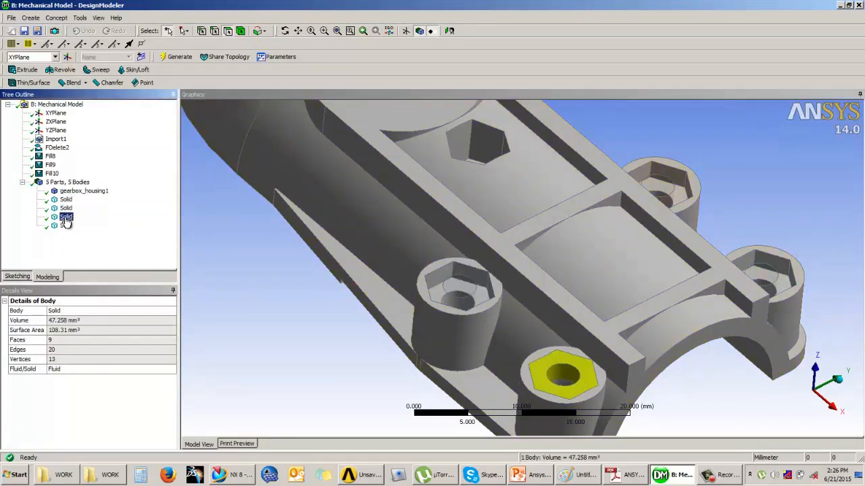
{"action": "left_click", "coordinate": [66, 226]}
{"action": "left_click", "coordinate": [65, 216]}
{"action": "left_click", "coordinate": [66, 225]}
{"action": "left_click", "coordinate": [65, 208]}
{"action": "left_click", "coordinate": [65, 200]}
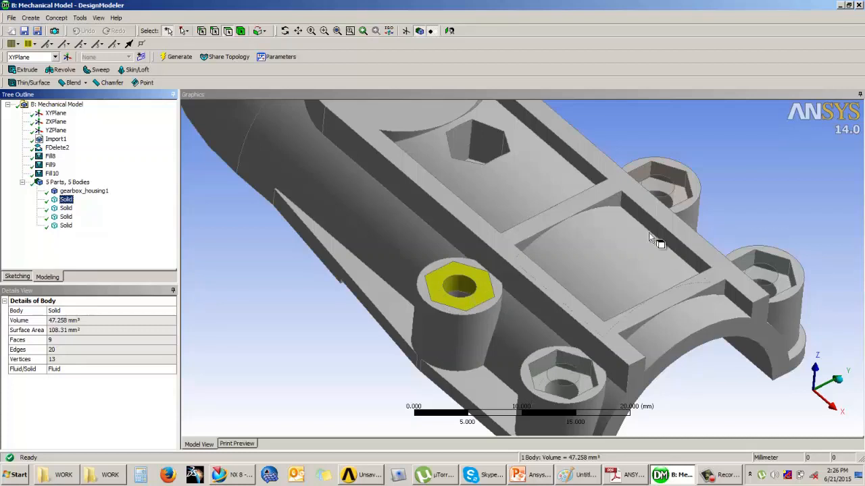
Step: Start a Boolean feature on gearbox_housing1 with the operation Unite
{"action": "left_click", "coordinate": [80, 191]}
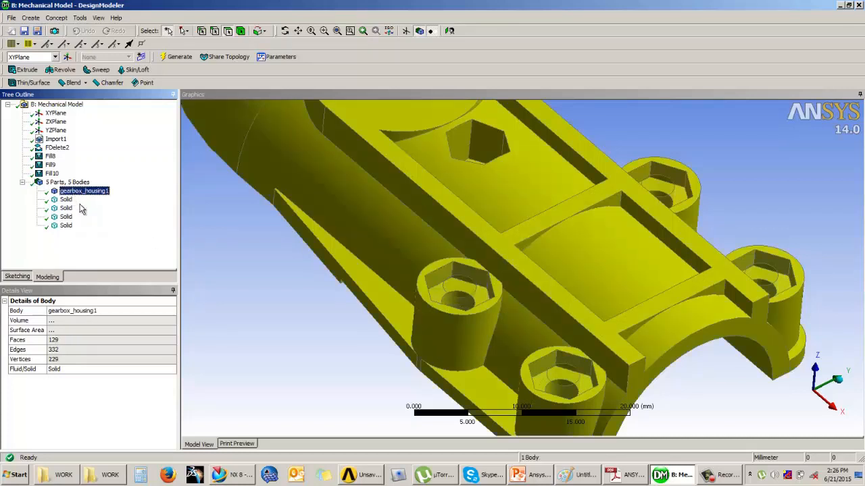
{"action": "left_click", "coordinate": [31, 18]}
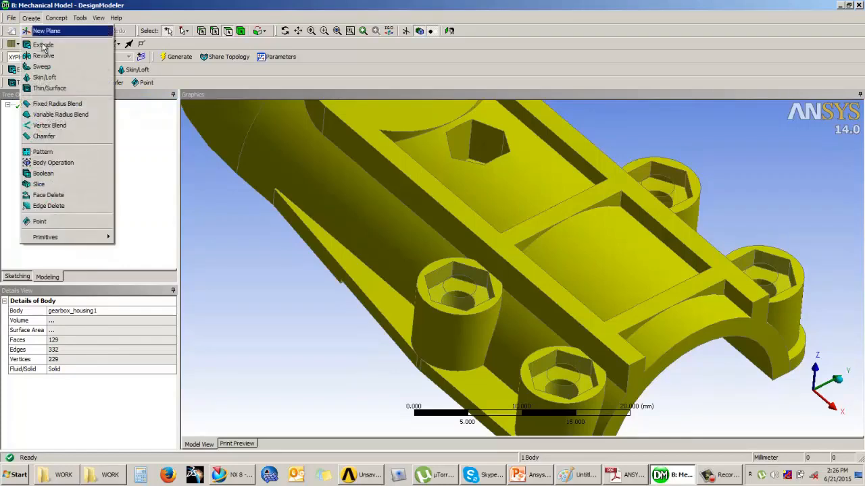
{"action": "left_click", "coordinate": [43, 174]}
{"action": "left_click", "coordinate": [68, 320]}
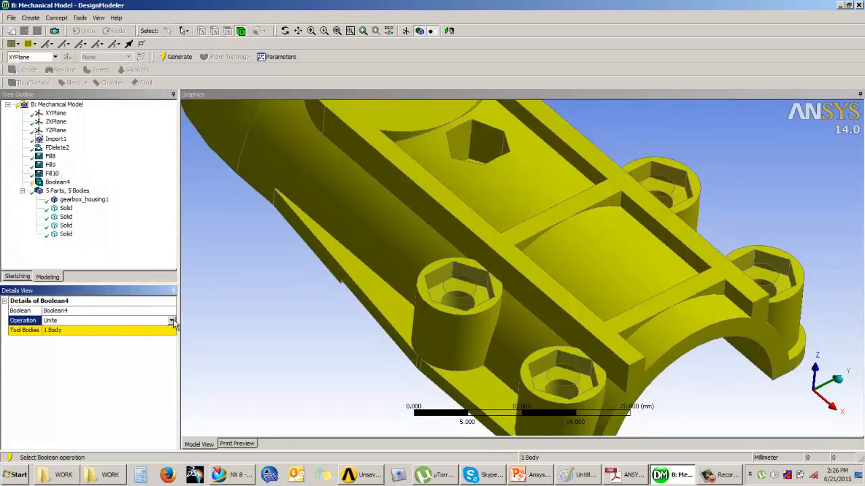
{"action": "left_click", "coordinate": [70, 322]}
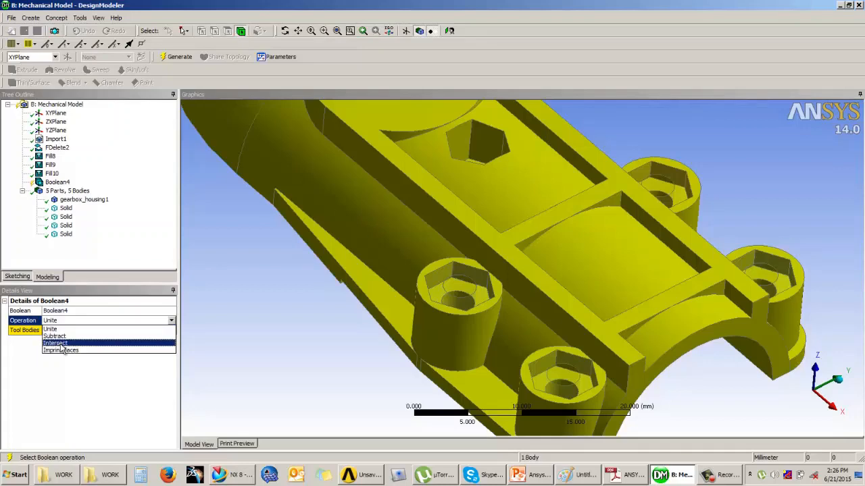
{"action": "left_click", "coordinate": [54, 329]}
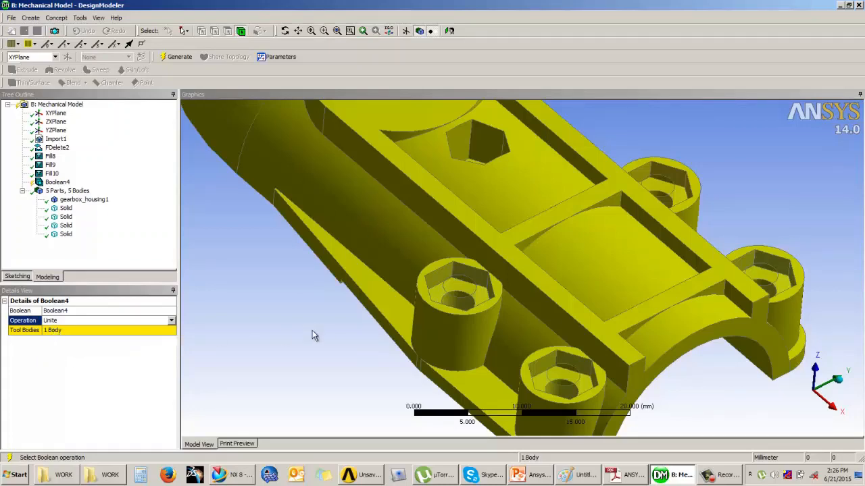
Step: Add the four recess fill solids to the housing as tool bodies of the Boolean
{"action": "middle_click_drag", "start_coordinate": [482, 223], "coordinate": [460, 298]}
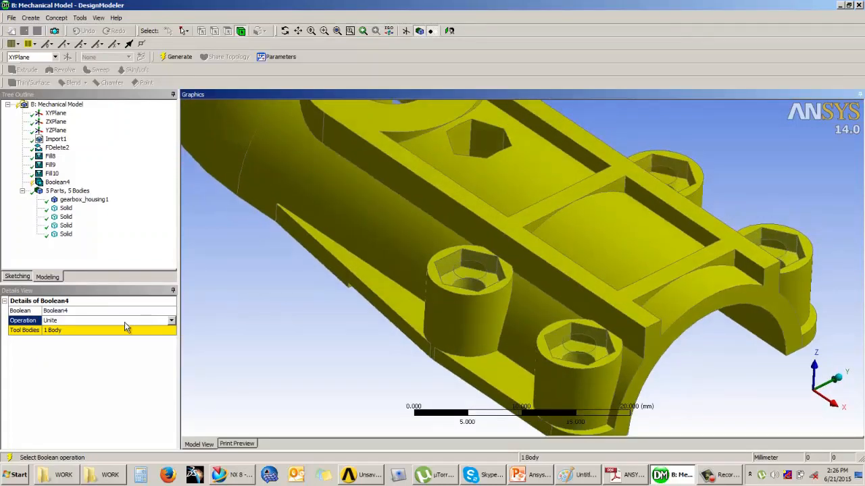
{"action": "left_click", "coordinate": [101, 331]}
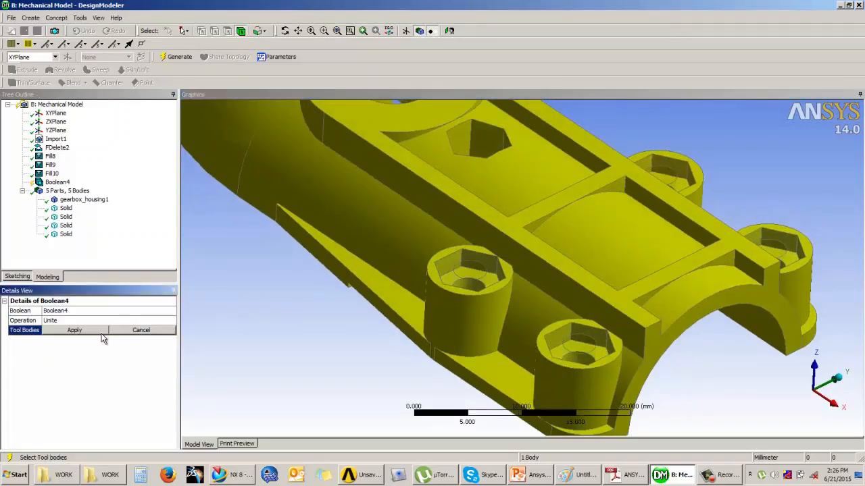
{"action": "left_click", "coordinate": [476, 270], "text": "ctrl"}
{"action": "left_click", "coordinate": [667, 179], "text": "ctrl"}
{"action": "left_click", "coordinate": [756, 235], "text": "ctrl"}
{"action": "left_click", "coordinate": [594, 339], "text": "ctrl"}
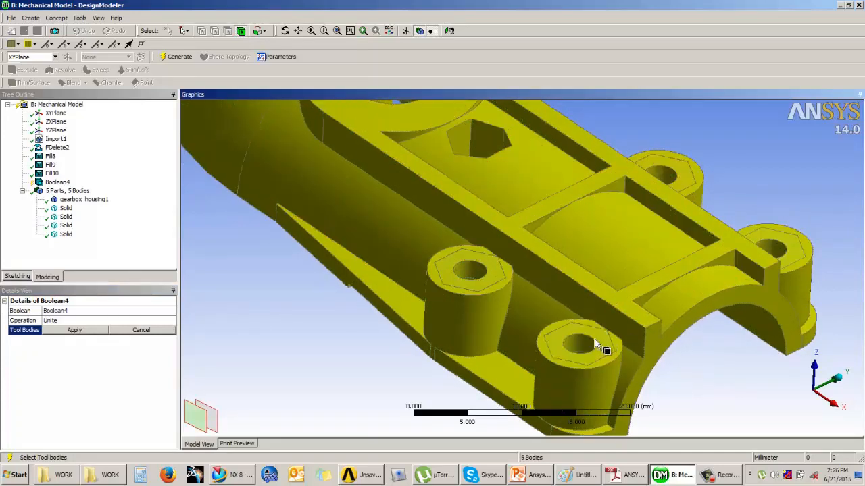
{"action": "left_click", "coordinate": [74, 331]}
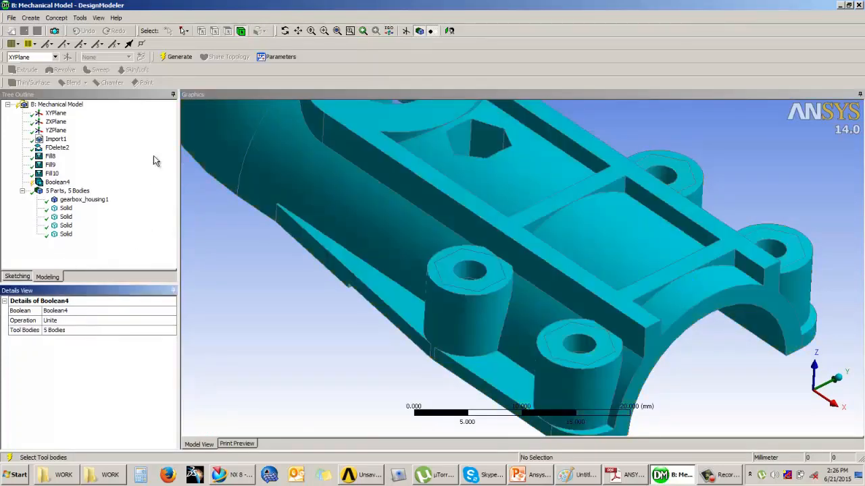
Step: Generate the Boolean Unite to join the four recess fill solids with the gearbox housing
{"action": "left_click", "coordinate": [185, 60]}
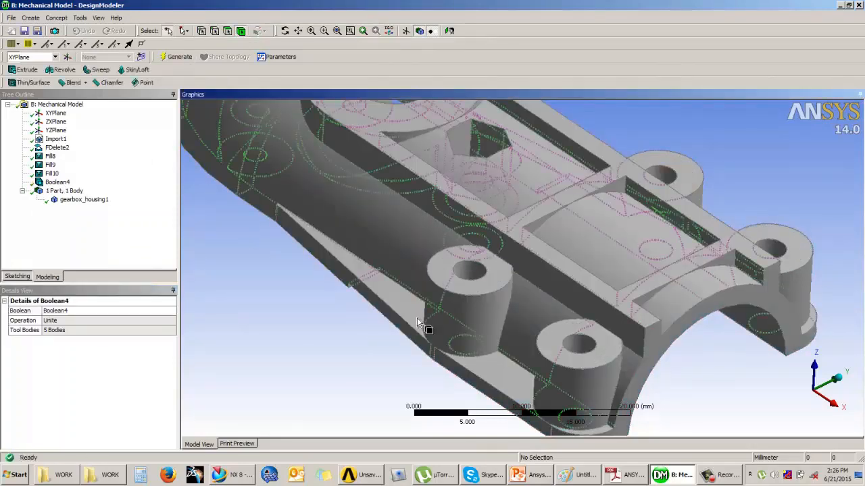
{"action": "middle_click_drag", "start_coordinate": [417, 318], "coordinate": [456, 322]}
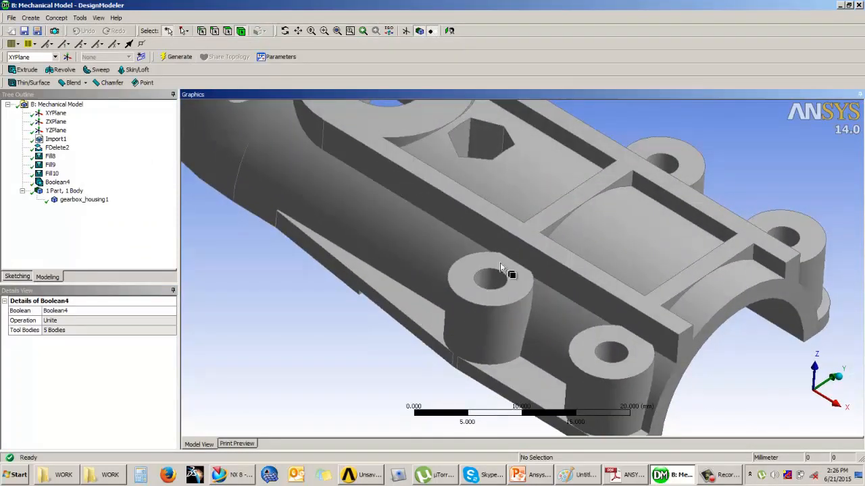
{"action": "middle_click_drag", "start_coordinate": [483, 273], "coordinate": [513, 266]}
{"action": "middle_click_drag", "start_coordinate": [492, 301], "coordinate": [522, 291]}
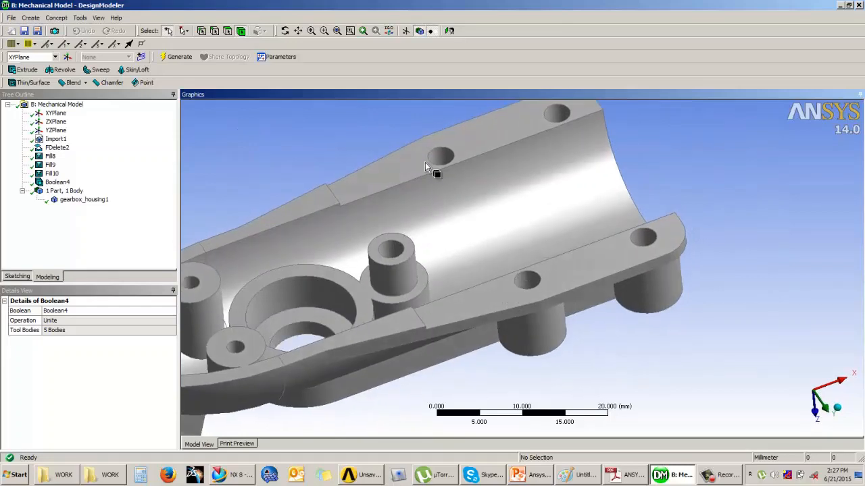
Step: Generate a By Cavity Fill from the four faces of the lowered flange steps on both sides of the housing's open end
{"action": "middle_click_drag", "start_coordinate": [440, 216], "coordinate": [336, 236]}
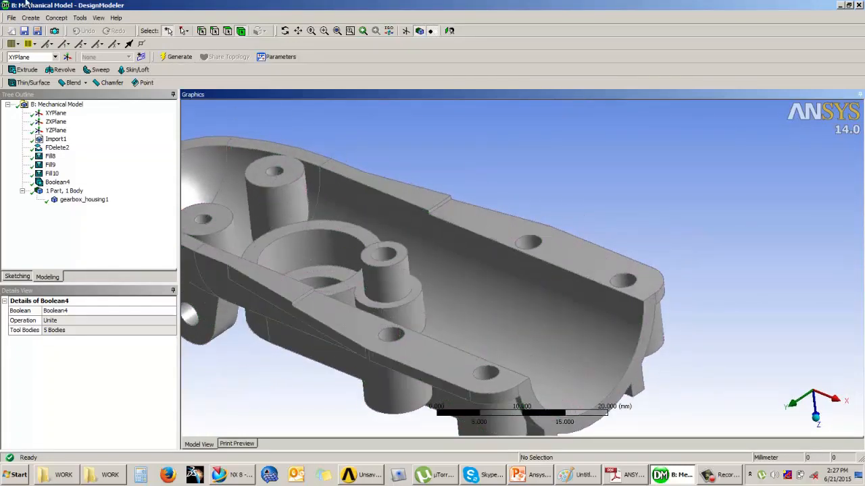
{"action": "left_click", "coordinate": [80, 18]}
{"action": "left_click", "coordinate": [104, 131]}
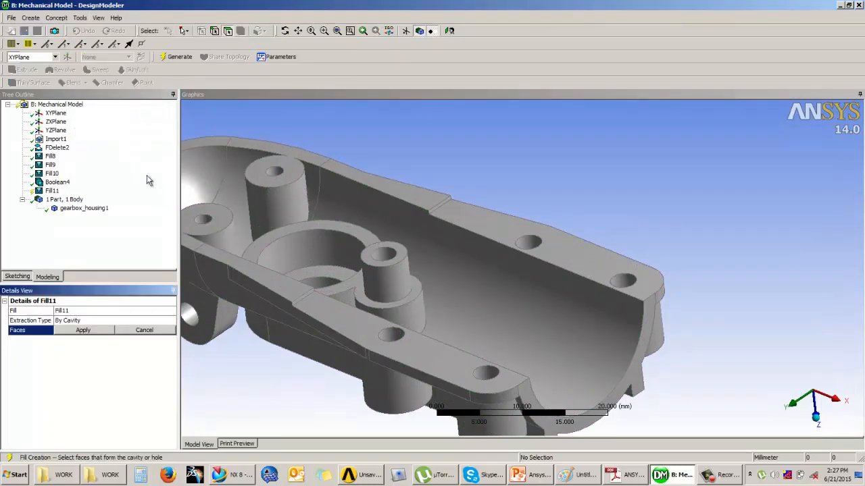
{"action": "left_click", "coordinate": [399, 354]}
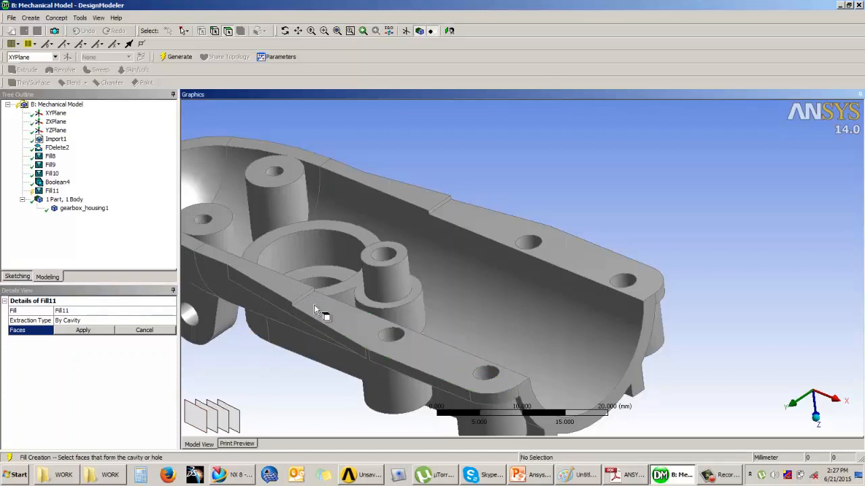
{"action": "scroll", "coordinate": [300, 300], "scroll_direction": "up", "scroll_amount": 3}
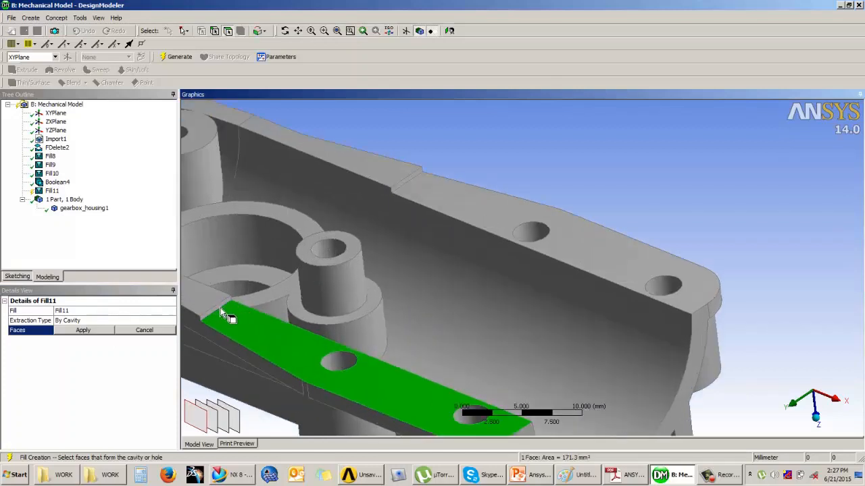
{"action": "left_click", "coordinate": [410, 181], "text": "ctrl"}
{"action": "left_click", "coordinate": [76, 330]}
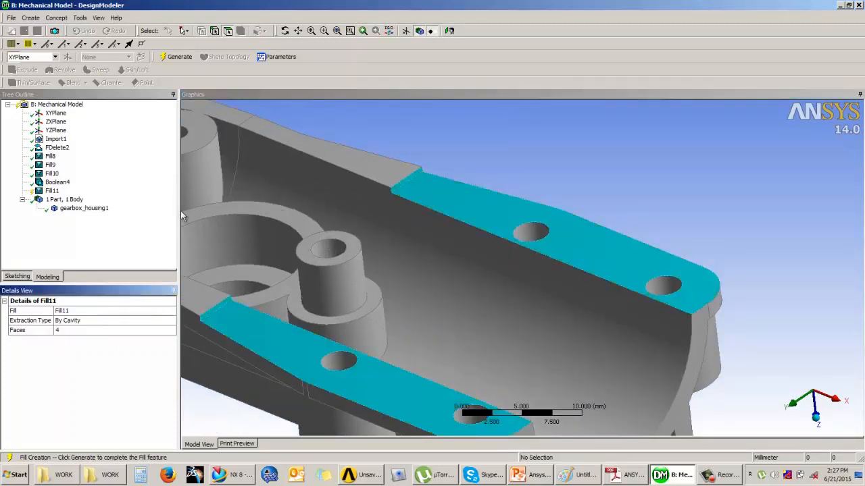
{"action": "left_click", "coordinate": [188, 57]}
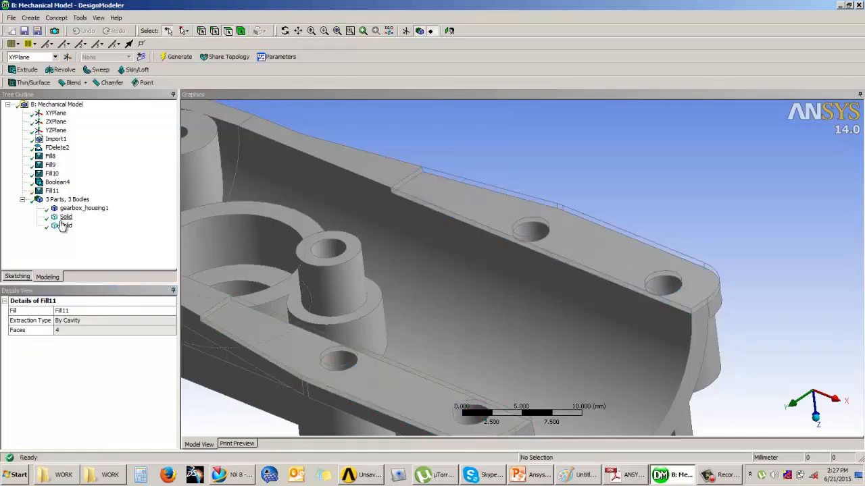
{"action": "left_click", "coordinate": [65, 226]}
{"action": "left_click", "coordinate": [66, 217]}
{"action": "left_click", "coordinate": [513, 123]}
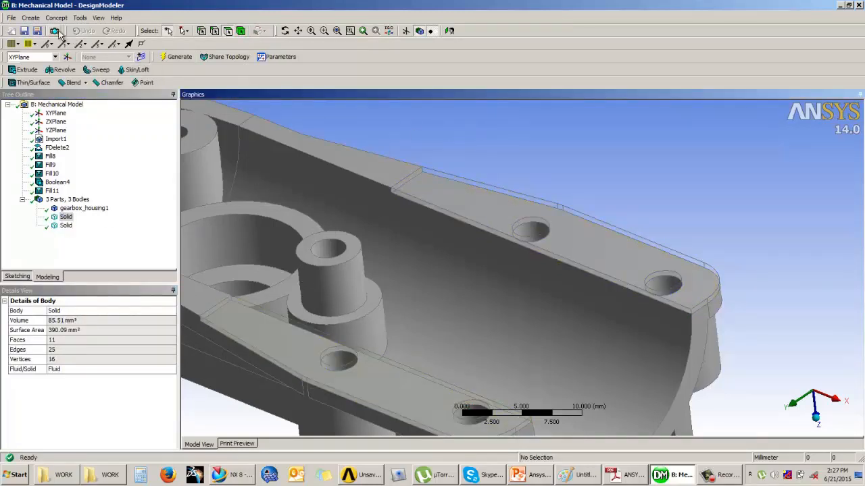
Step: Unite the two flange fill solids with gearbox_housing1 in a new Boolean and generate it
{"action": "left_click", "coordinate": [30, 17]}
{"action": "left_click", "coordinate": [58, 174]}
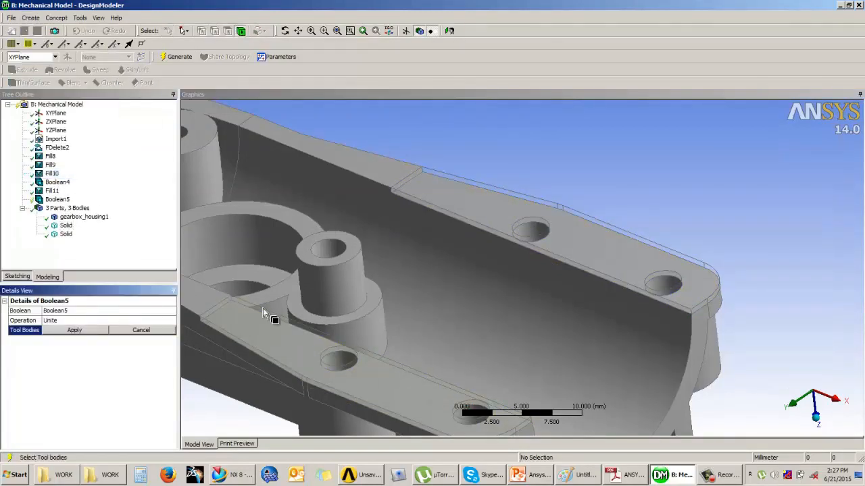
{"action": "left_click", "coordinate": [521, 231]}
{"action": "left_click", "coordinate": [490, 203]}
{"action": "left_click", "coordinate": [415, 218], "text": "ctrl"}
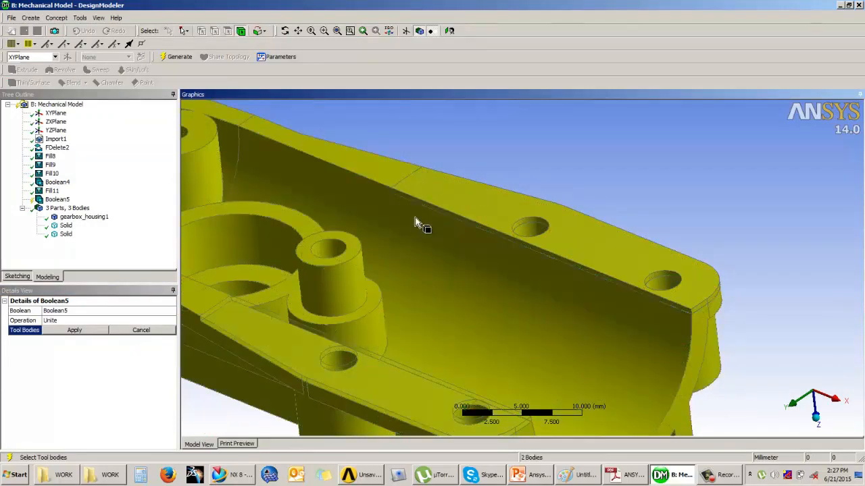
{"action": "left_click", "coordinate": [270, 350], "text": "ctrl"}
{"action": "left_click", "coordinate": [73, 329]}
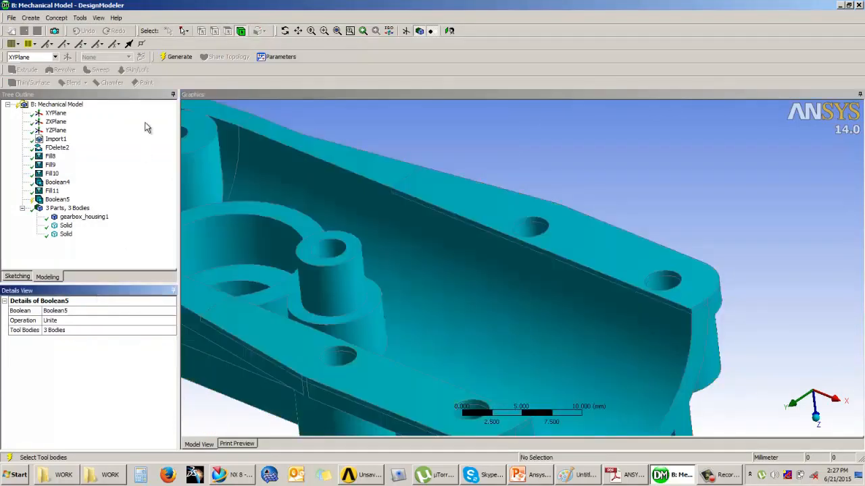
{"action": "left_click", "coordinate": [180, 57]}
{"action": "key", "text": "F7"}
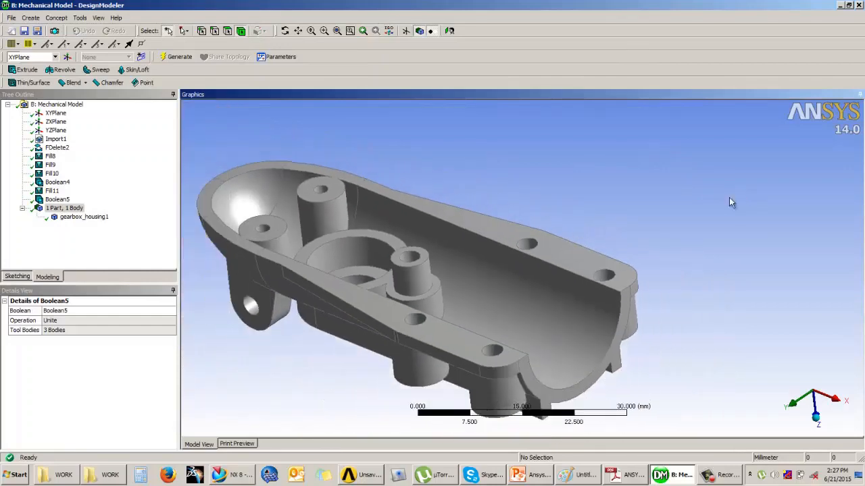
Step: Start a Merge feature of type Faces from one flat rim face at the housing's rounded end
{"action": "middle_click_drag", "start_coordinate": [438, 194], "coordinate": [568, 265]}
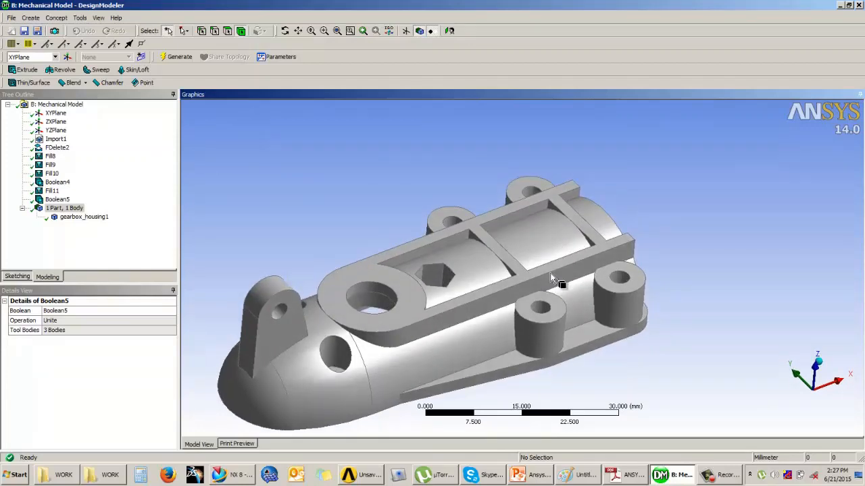
{"action": "middle_click_drag", "start_coordinate": [520, 306], "coordinate": [392, 232]}
{"action": "left_click", "coordinate": [398, 214]}
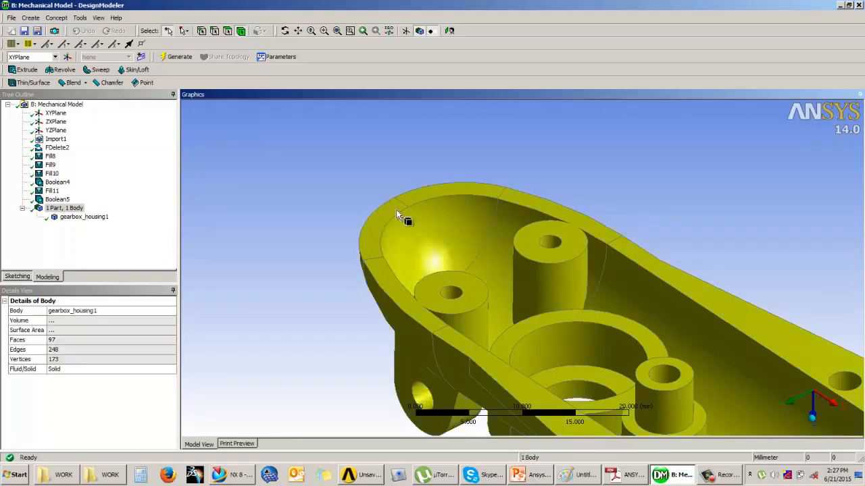
{"action": "left_click", "coordinate": [396, 210]}
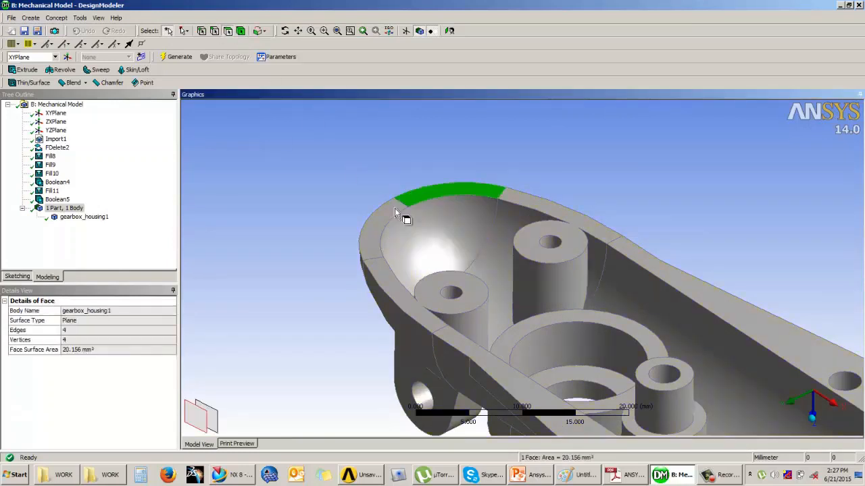
{"action": "left_click", "coordinate": [80, 18]}
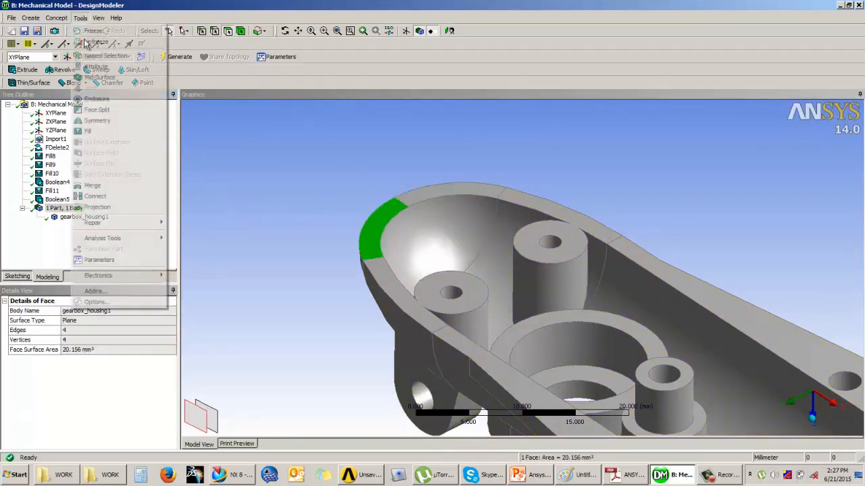
{"action": "left_click", "coordinate": [89, 183]}
{"action": "left_click", "coordinate": [108, 329]}
{"action": "left_click", "coordinate": [131, 322]}
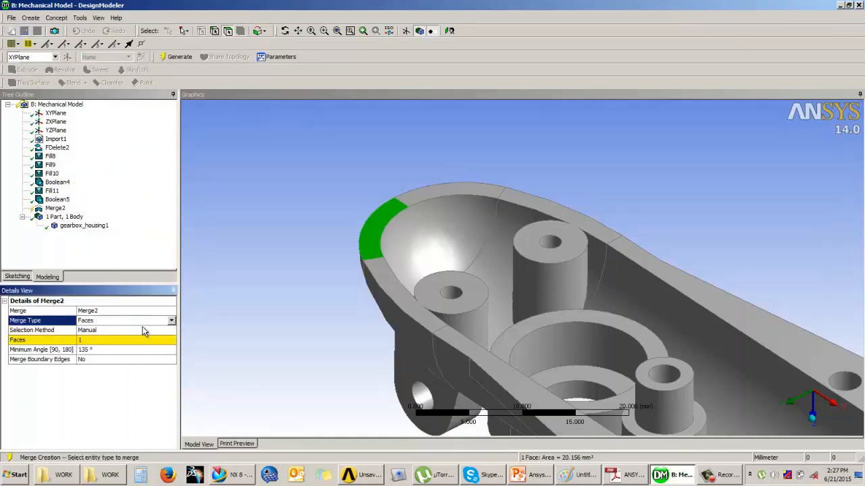
Step: Add the adjoining rim face at the rounded end to the merge cluster and generate the Merge
{"action": "left_click", "coordinate": [128, 340]}
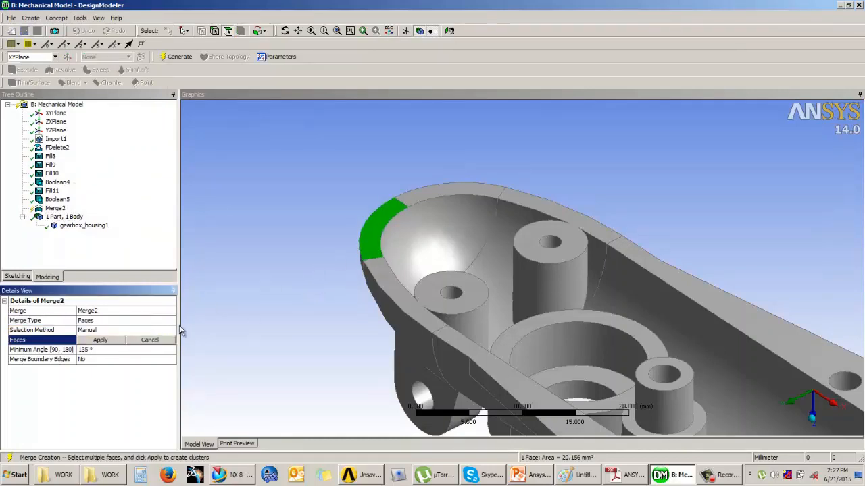
{"action": "left_click", "coordinate": [446, 197], "text": "ctrl"}
{"action": "left_click", "coordinate": [101, 340]}
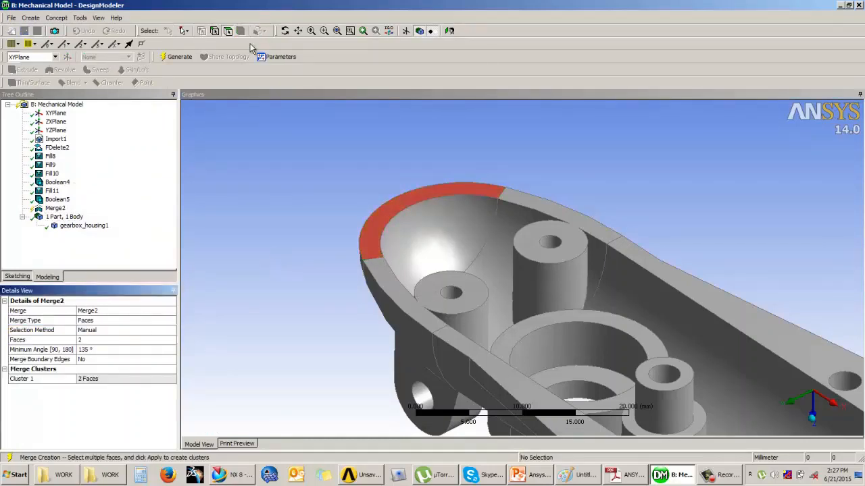
{"action": "left_click", "coordinate": [178, 56]}
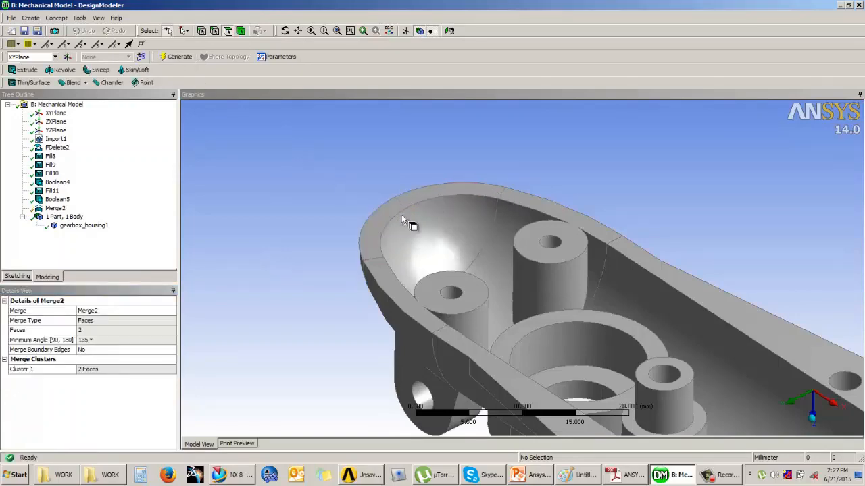
Step: Examine the simplified housing's exterior and interior and its orientation relative to the coordinate axes
{"action": "middle_click_drag", "start_coordinate": [546, 353], "coordinate": [561, 146]}
{"action": "scroll", "coordinate": [679, 323], "scroll_direction": "down", "scroll_amount": 2}
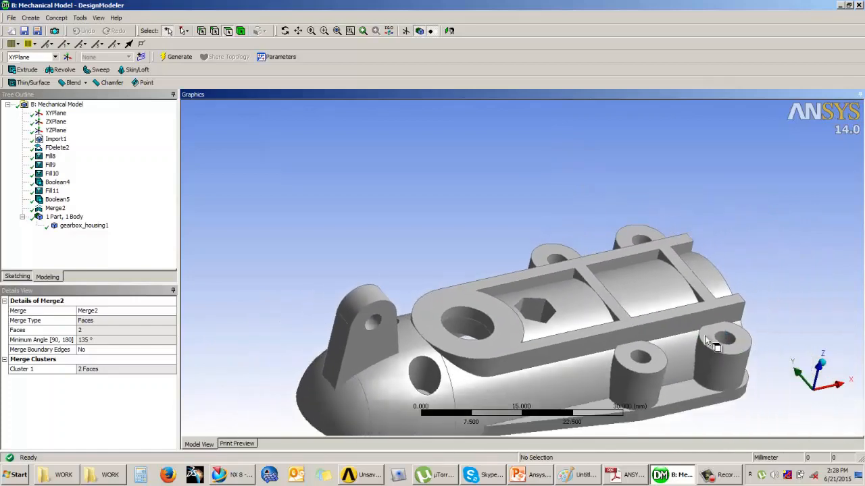
{"action": "middle_click_drag", "start_coordinate": [678, 323], "coordinate": [672, 277], "text": "ctrl"}
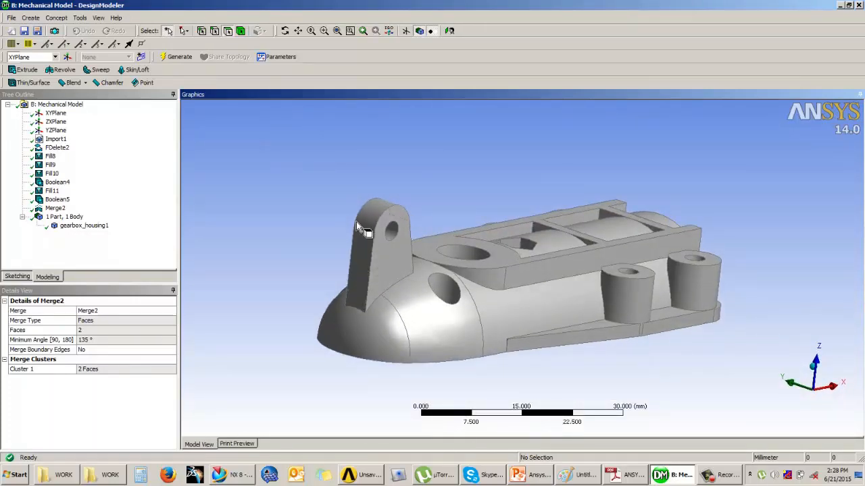
{"action": "middle_click_drag", "start_coordinate": [493, 278], "coordinate": [525, 150]}
{"action": "middle_click_drag", "start_coordinate": [538, 179], "coordinate": [510, 221]}
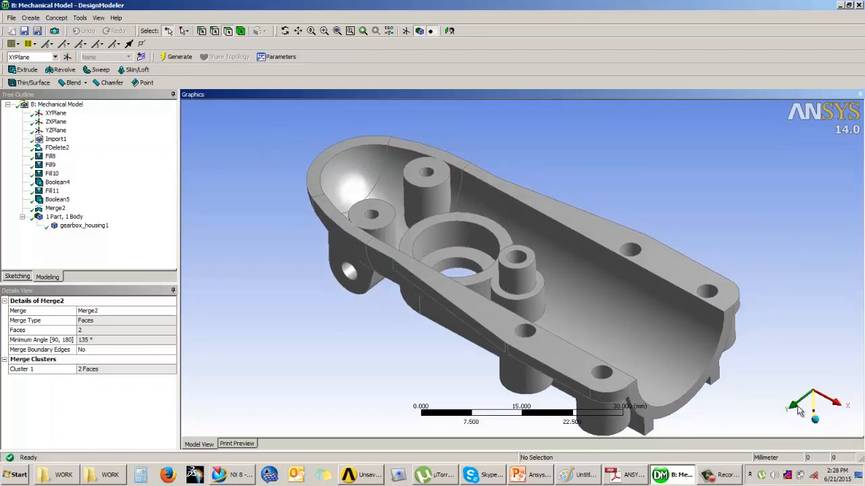
{"action": "middle_click_drag", "start_coordinate": [679, 281], "coordinate": [474, 246]}
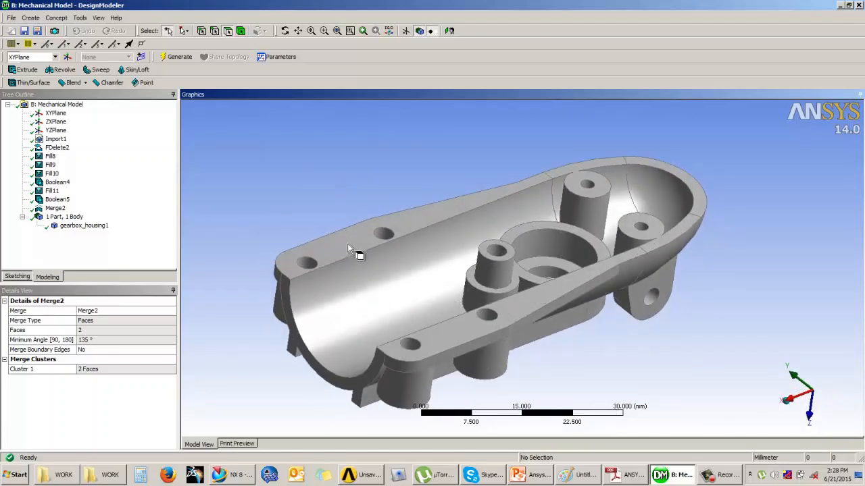
{"action": "left_click", "coordinate": [129, 245]}
Step: Try to define a Symmetry feature with one plane, using ZXPlane as the symmetry plane
{"action": "left_click", "coordinate": [81, 18]}
{"action": "left_click", "coordinate": [80, 18]}
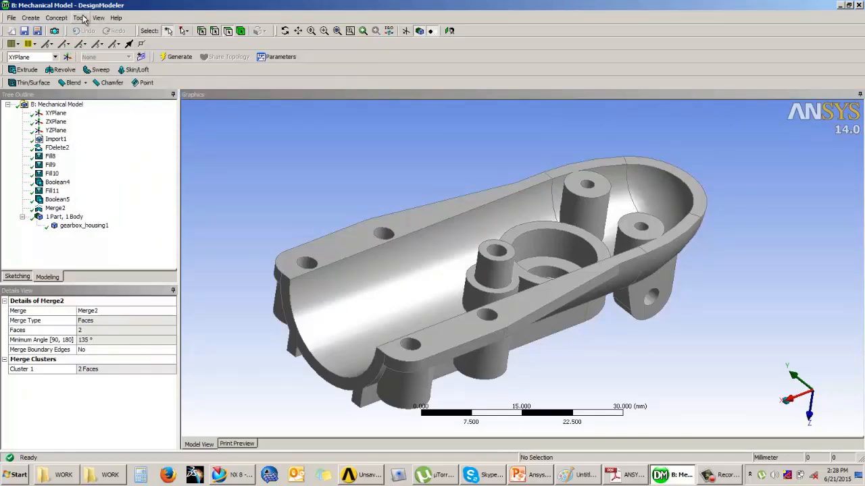
{"action": "left_click", "coordinate": [80, 18]}
{"action": "left_click", "coordinate": [98, 122]}
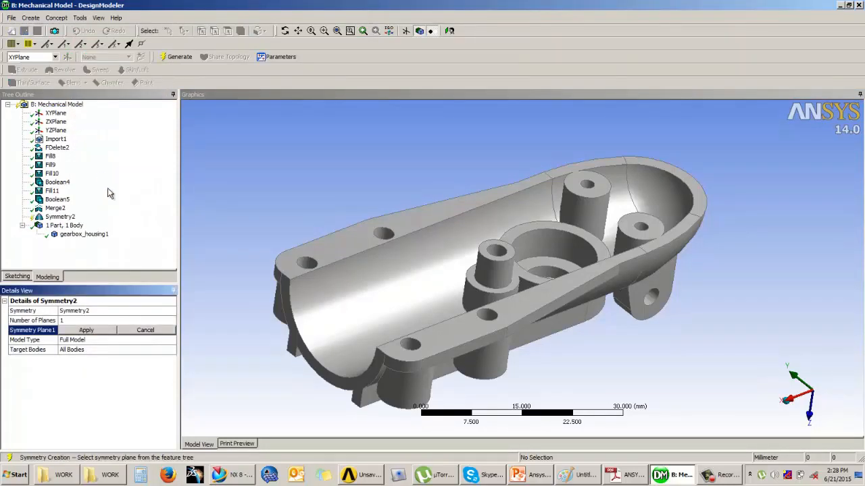
{"action": "left_click", "coordinate": [81, 321]}
{"action": "left_click", "coordinate": [171, 320]}
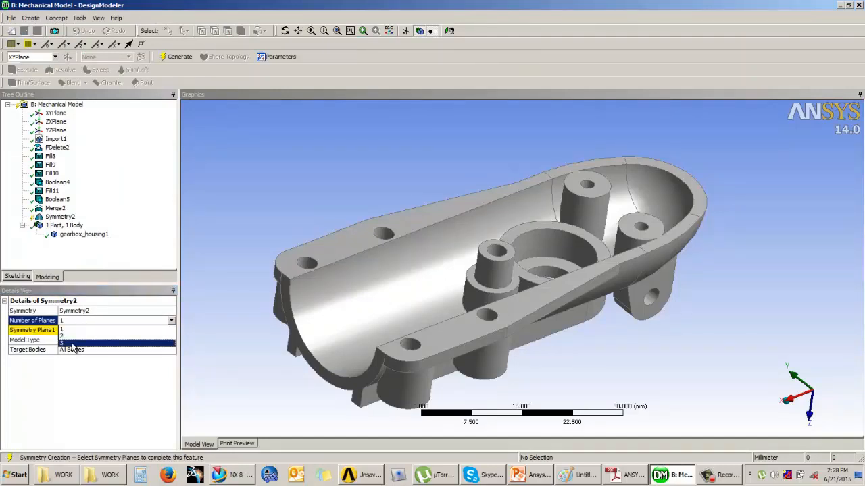
{"action": "left_click", "coordinate": [78, 330]}
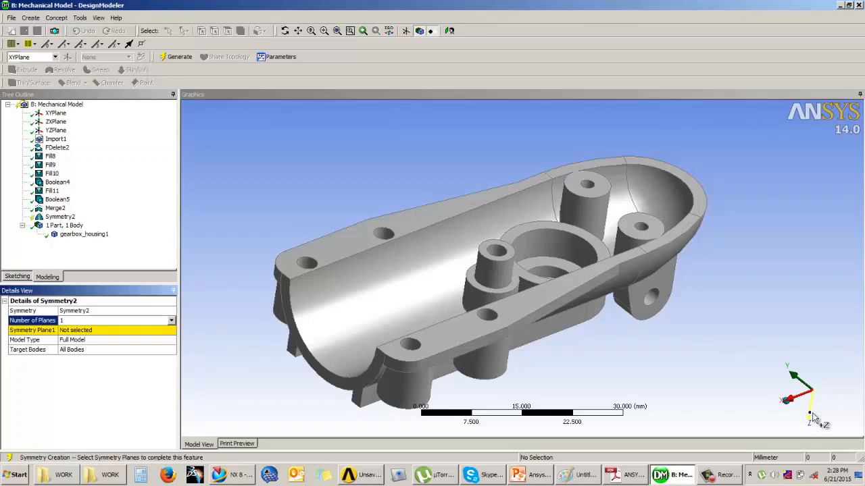
{"action": "left_click", "coordinate": [92, 331]}
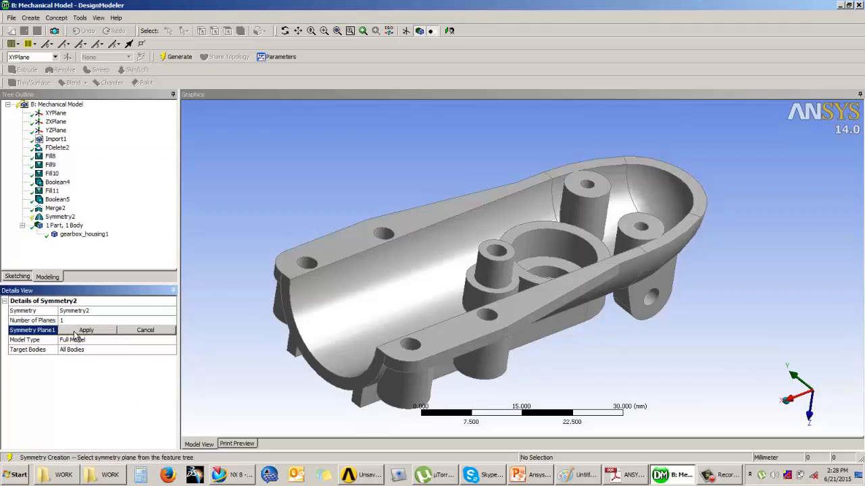
{"action": "left_click", "coordinate": [54, 123]}
{"action": "middle_click_drag", "start_coordinate": [342, 233], "coordinate": [496, 237]}
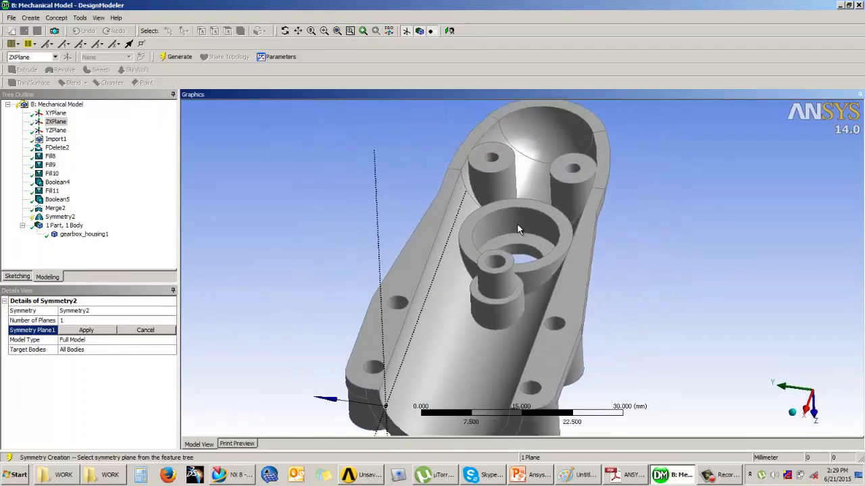
{"action": "middle_click_drag", "start_coordinate": [515, 306], "coordinate": [305, 328]}
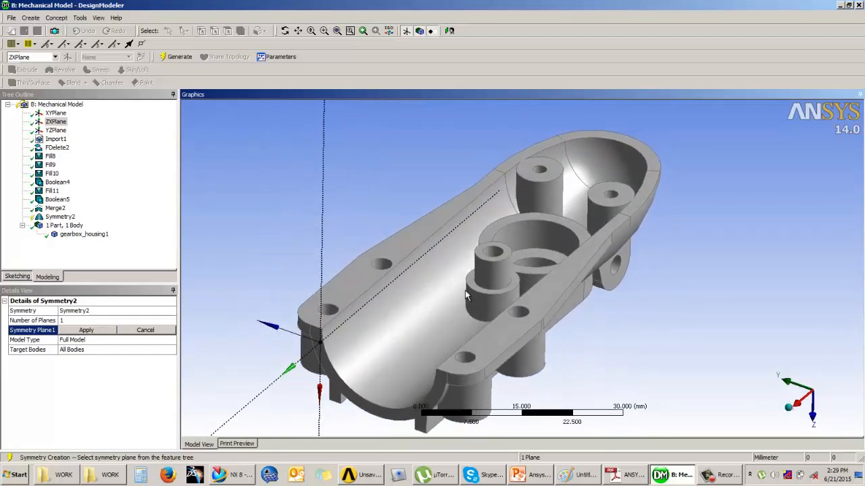
{"action": "middle_click_drag", "start_coordinate": [466, 296], "coordinate": [449, 273]}
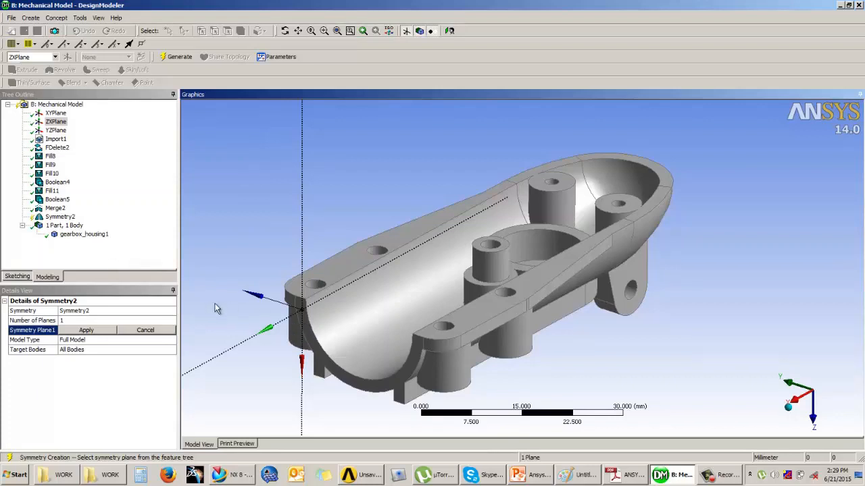
{"action": "left_click", "coordinate": [707, 475]}
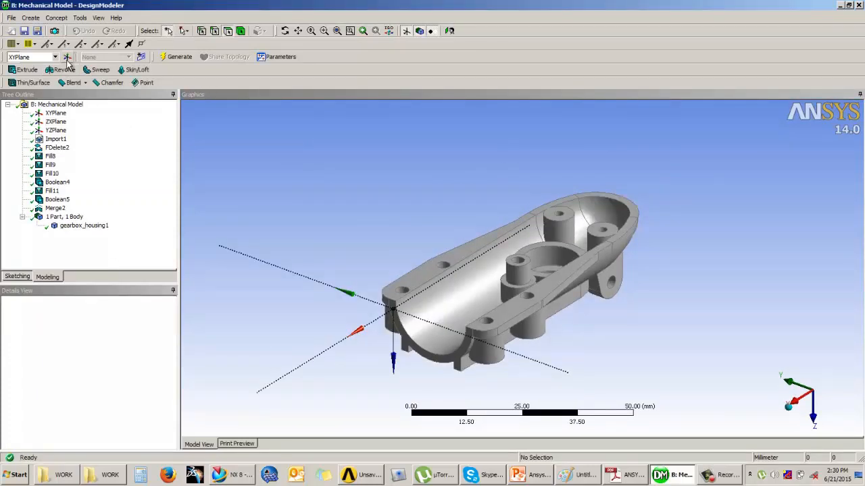
Step: Start a new plane of type From Plane with ZXPlane as its base plane
{"action": "left_click", "coordinate": [66, 58]}
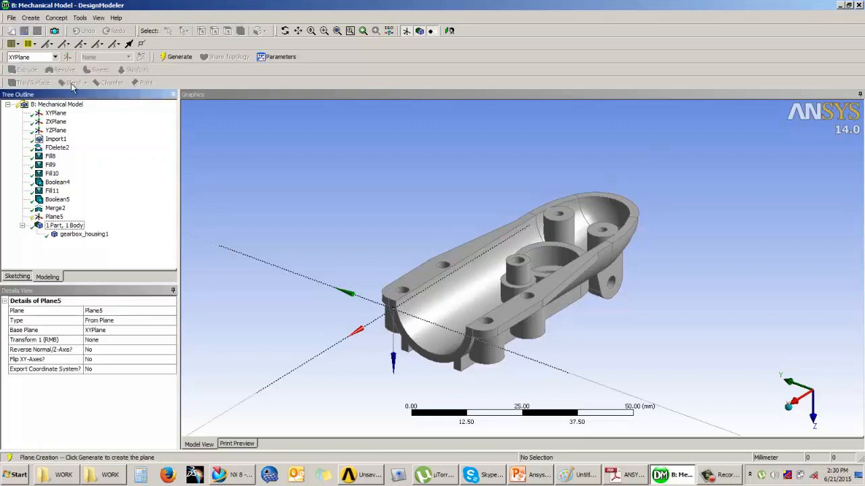
{"action": "left_click", "coordinate": [106, 322]}
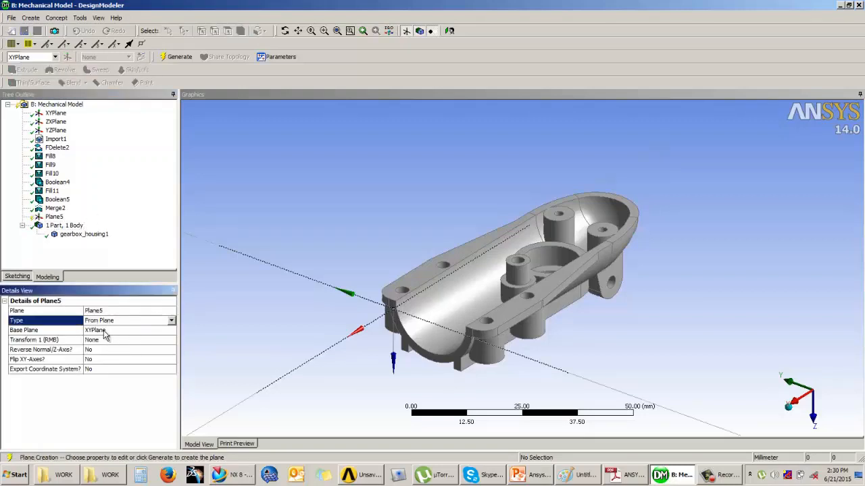
{"action": "left_click", "coordinate": [105, 331]}
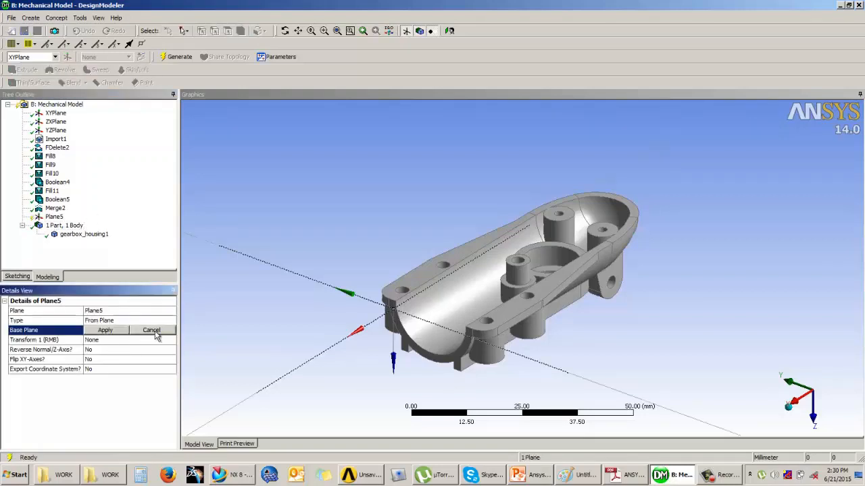
{"action": "left_click", "coordinate": [56, 123]}
{"action": "left_click", "coordinate": [95, 331]}
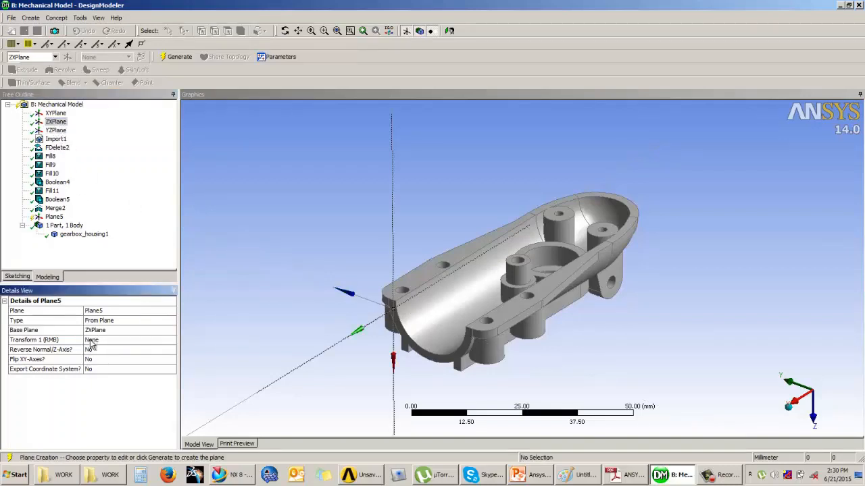
Step: Apply an Offset Z transform of -8 mm to the new plane and generate it
{"action": "left_click", "coordinate": [111, 343]}
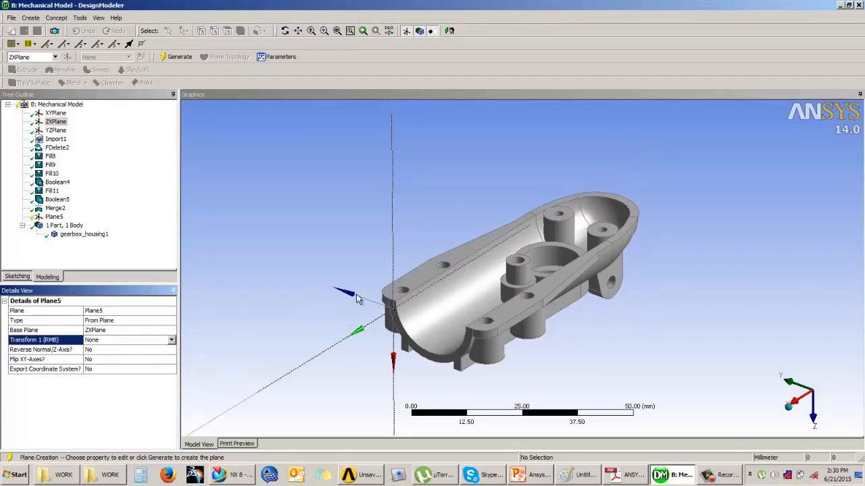
{"action": "left_click", "coordinate": [172, 341]}
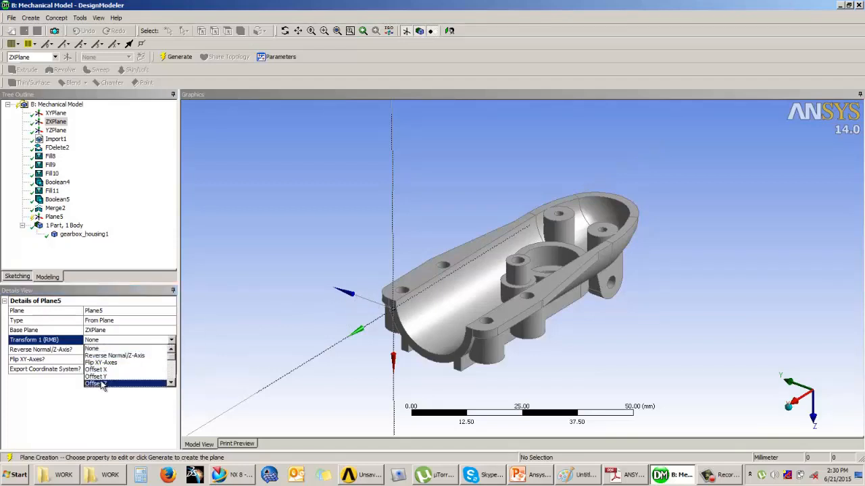
{"action": "left_click", "coordinate": [102, 388]}
{"action": "left_click", "coordinate": [117, 351]}
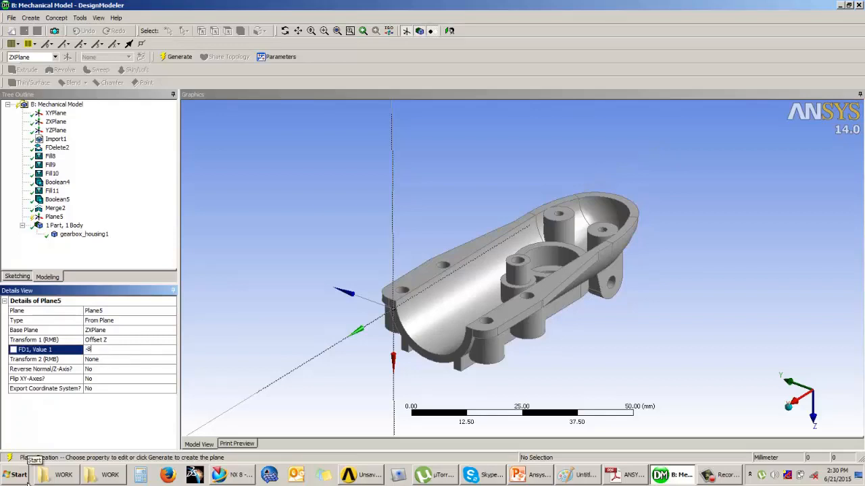
{"action": "key", "text": "Return"}
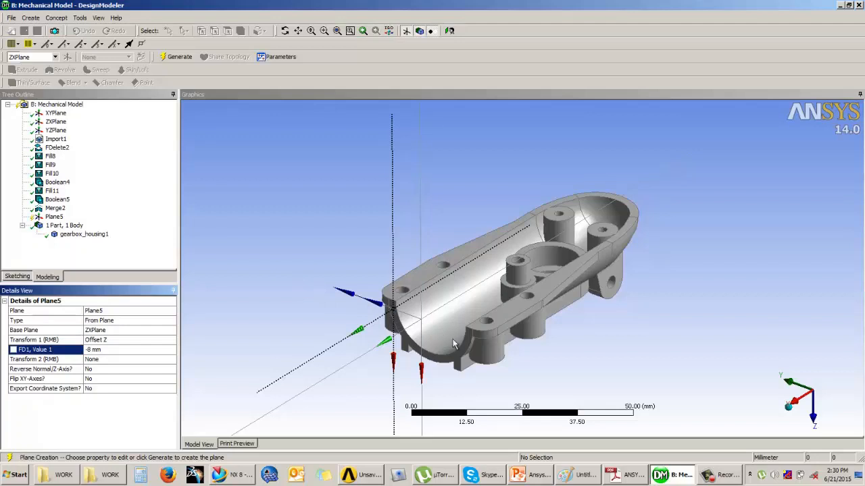
{"action": "middle_click_drag", "start_coordinate": [325, 346], "coordinate": [377, 359]}
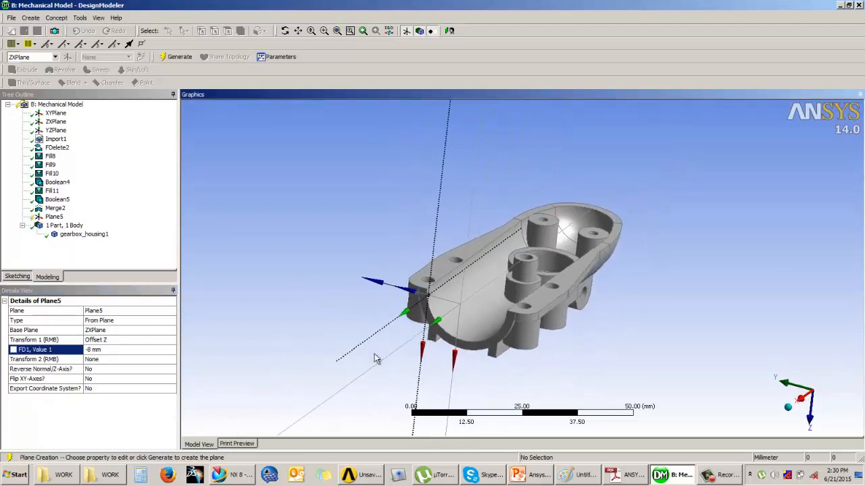
{"action": "left_click", "coordinate": [177, 58]}
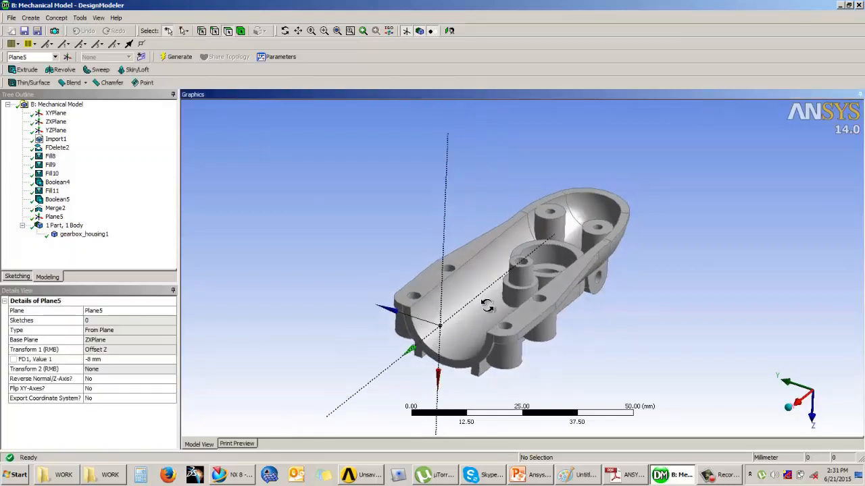
Step: Create a Symmetry feature with one plane, using Plane5 as the symmetry plane for all bodies, and generate it
{"action": "left_click", "coordinate": [80, 18]}
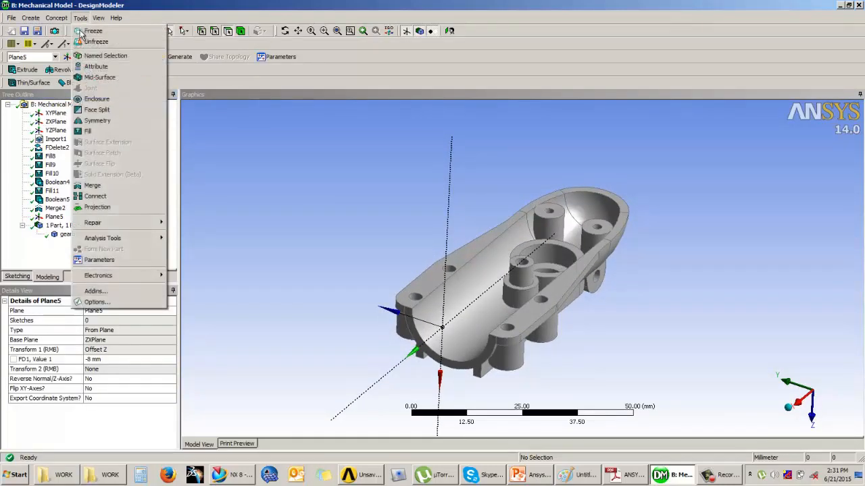
{"action": "left_click", "coordinate": [102, 121]}
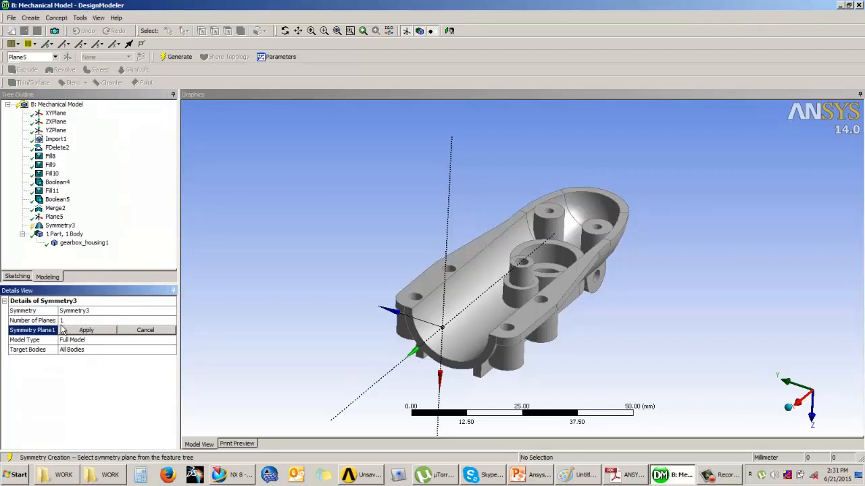
{"action": "left_click", "coordinate": [51, 219]}
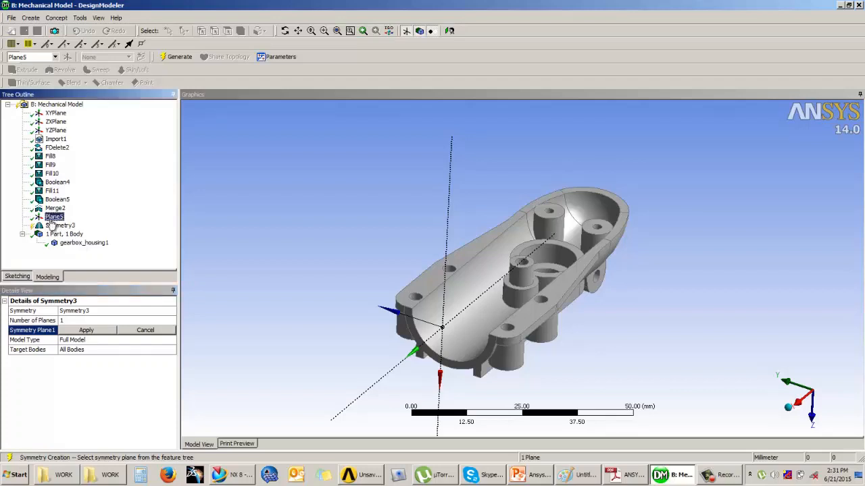
{"action": "left_click", "coordinate": [96, 331]}
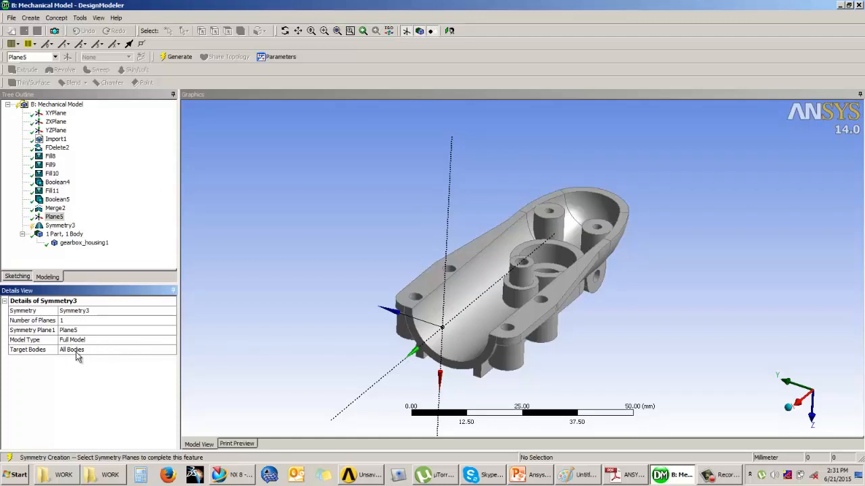
{"action": "left_click", "coordinate": [177, 57]}
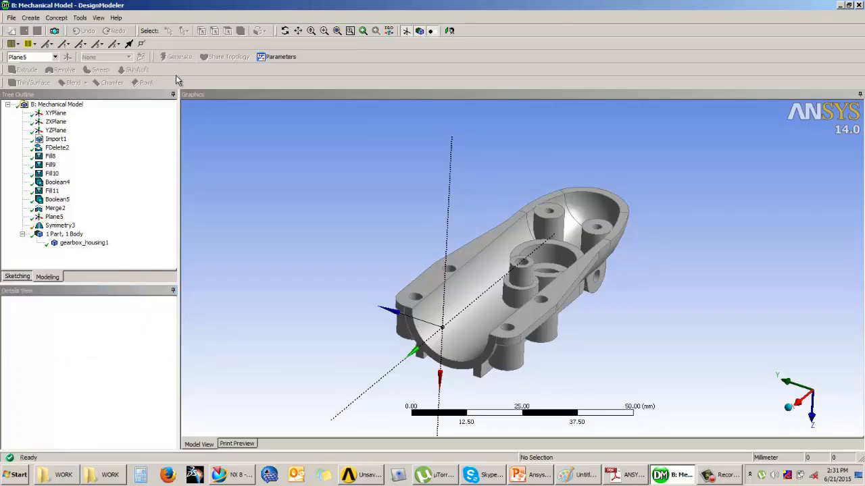
{"action": "middle_click_drag", "start_coordinate": [600, 291], "coordinate": [665, 261]}
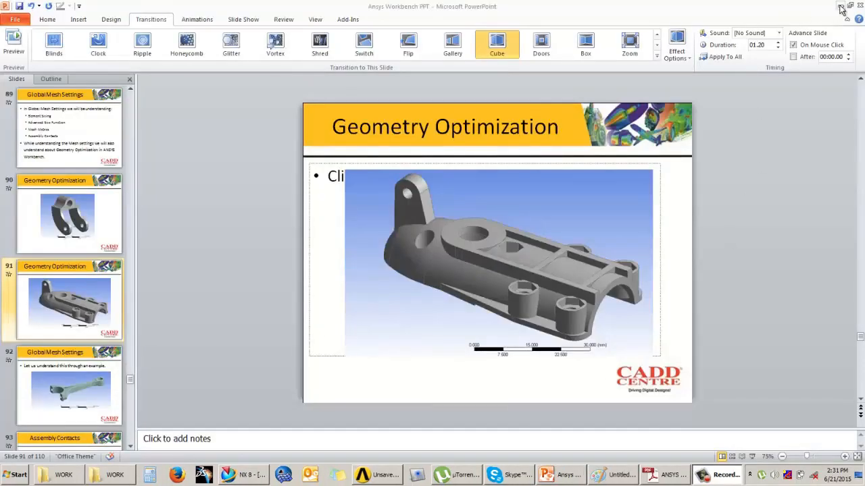
Step: Switch to ANSYS Workbench and open the Model cell of system B, reading the modified upstream data
{"action": "left_click", "coordinate": [839, 5]}
{"action": "left_click", "coordinate": [397, 481]}
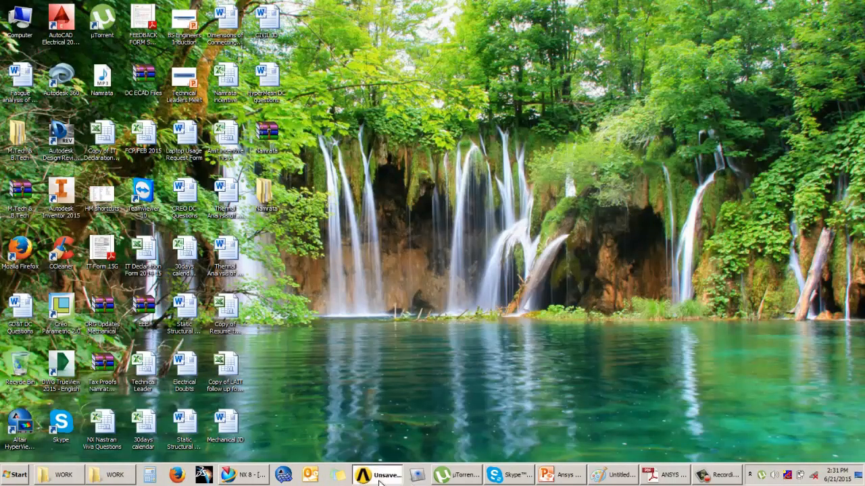
{"action": "left_click", "coordinate": [288, 225]}
{"action": "double_click", "coordinate": [288, 225]}
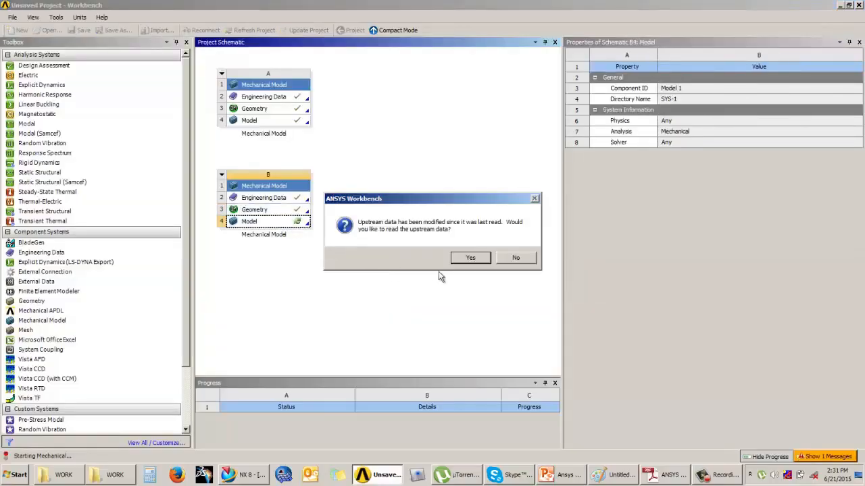
{"action": "left_click", "coordinate": [461, 260]}
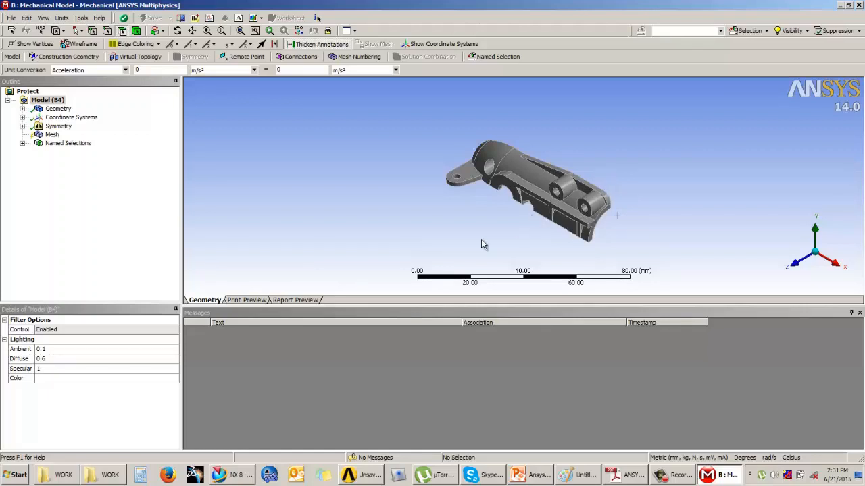
Step: Examine the halved housing and the cut faces assigned to its Symmetry Region
{"action": "middle_click_drag", "start_coordinate": [484, 244], "coordinate": [504, 131]}
{"action": "scroll", "coordinate": [569, 175], "scroll_direction": "up", "scroll_amount": 2}
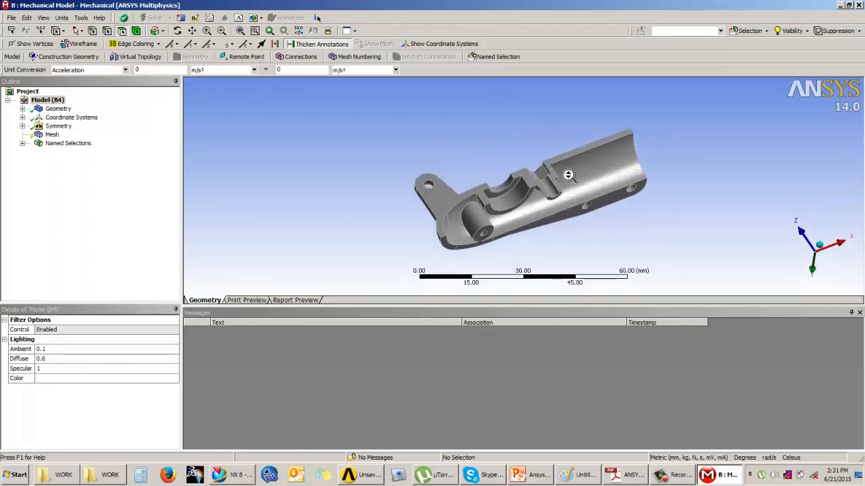
{"action": "middle_click_drag", "start_coordinate": [568, 175], "coordinate": [502, 194]}
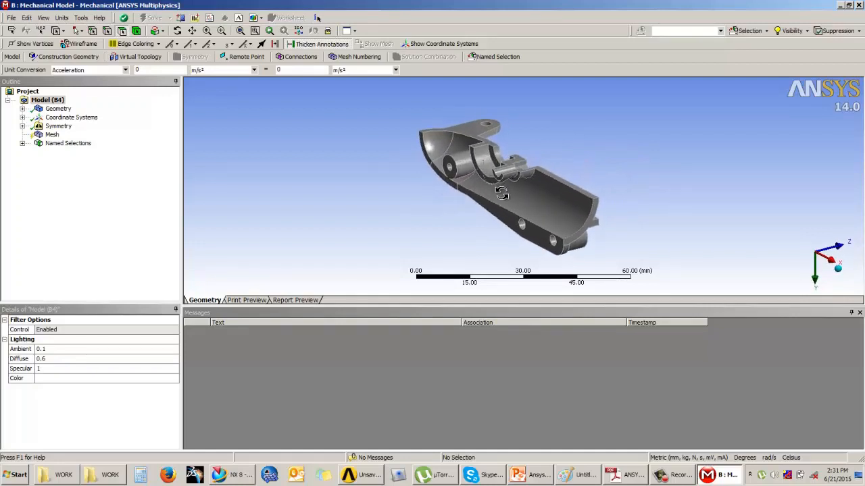
{"action": "left_click", "coordinate": [52, 136]}
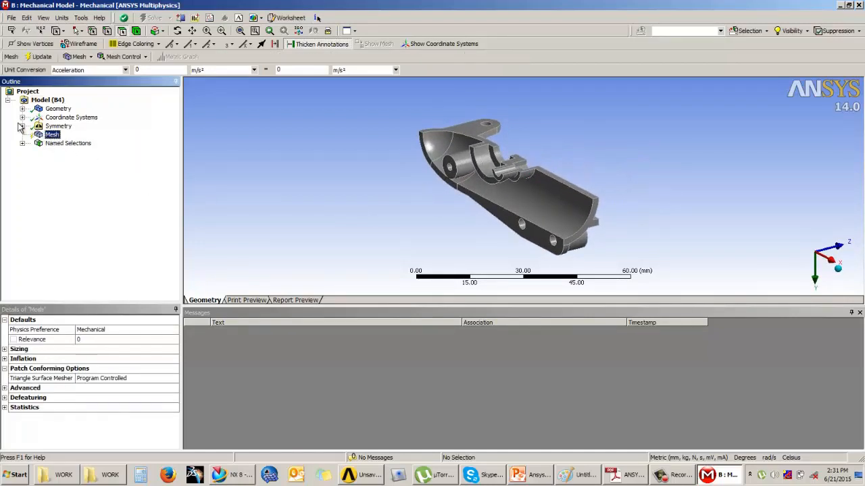
{"action": "left_click", "coordinate": [23, 127]}
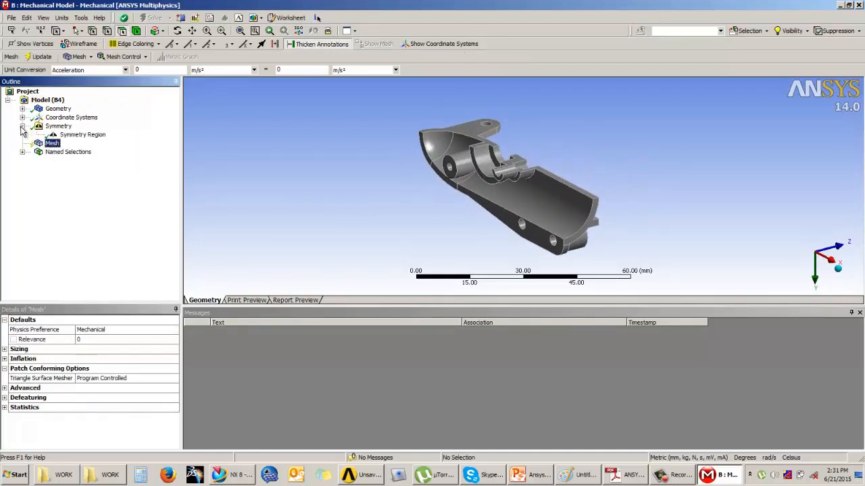
{"action": "left_click", "coordinate": [82, 135]}
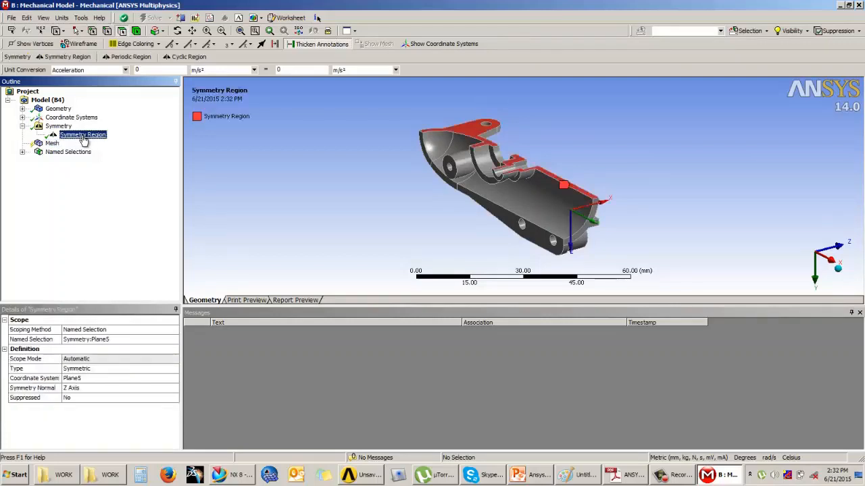
{"action": "middle_click_drag", "start_coordinate": [366, 160], "coordinate": [343, 203]}
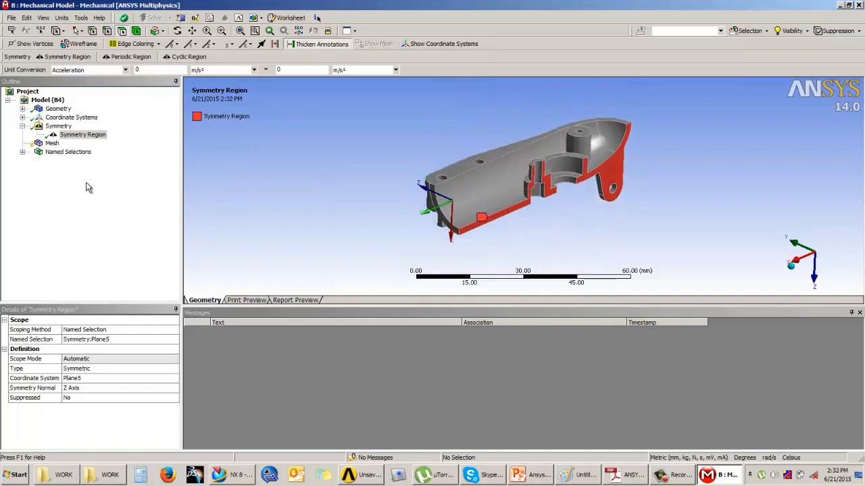
Step: Mesh the halved housing with the default settings and inspect the elements around it
{"action": "left_click", "coordinate": [51, 144]}
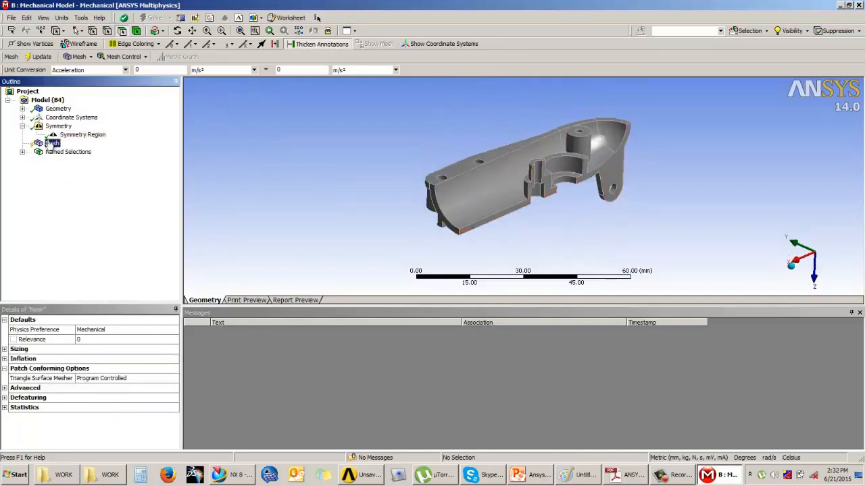
{"action": "left_click", "coordinate": [41, 58]}
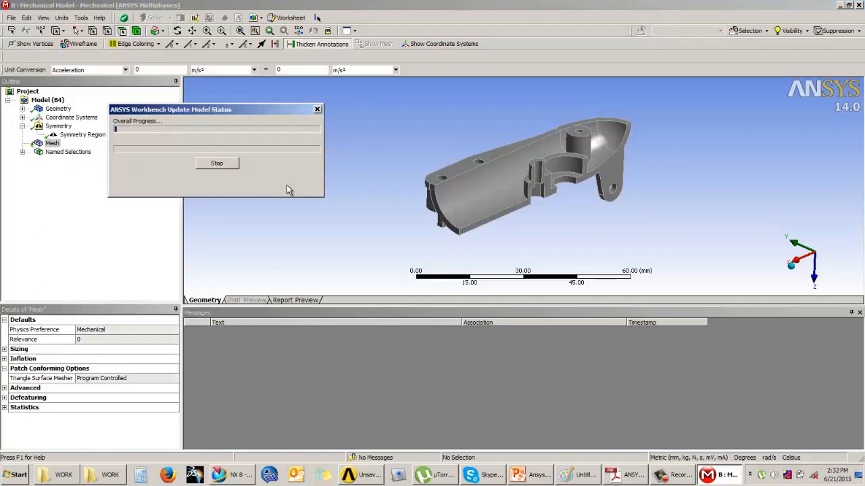
{"action": "left_click", "coordinate": [336, 223]}
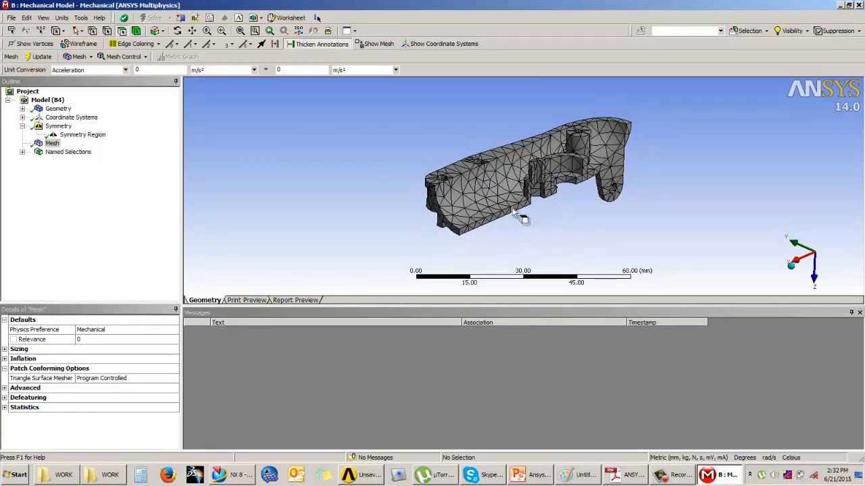
{"action": "middle_click_drag", "start_coordinate": [521, 216], "coordinate": [646, 206]}
{"action": "scroll", "coordinate": [588, 207], "scroll_direction": "up", "scroll_amount": 5}
{"action": "scroll", "coordinate": [598, 184], "scroll_direction": "down", "scroll_amount": 3}
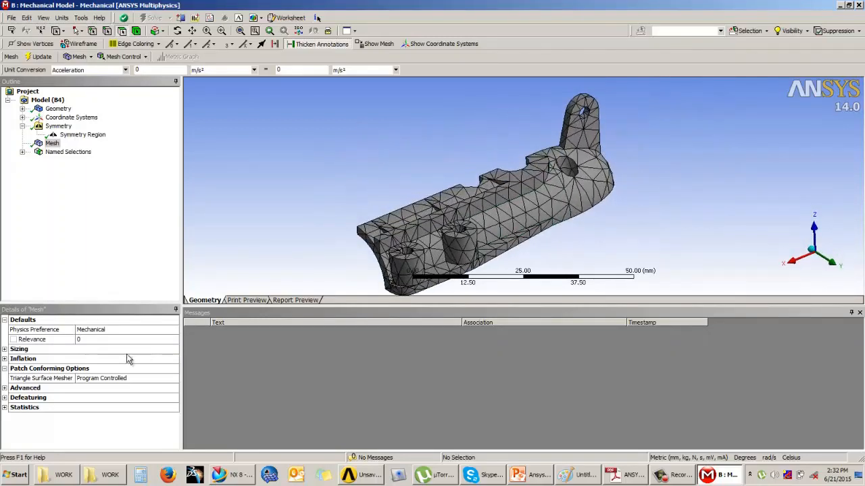
Step: Set the mesh element size to 1.5 mm in the sizing settings and update the mesh
{"action": "left_click", "coordinate": [6, 350]}
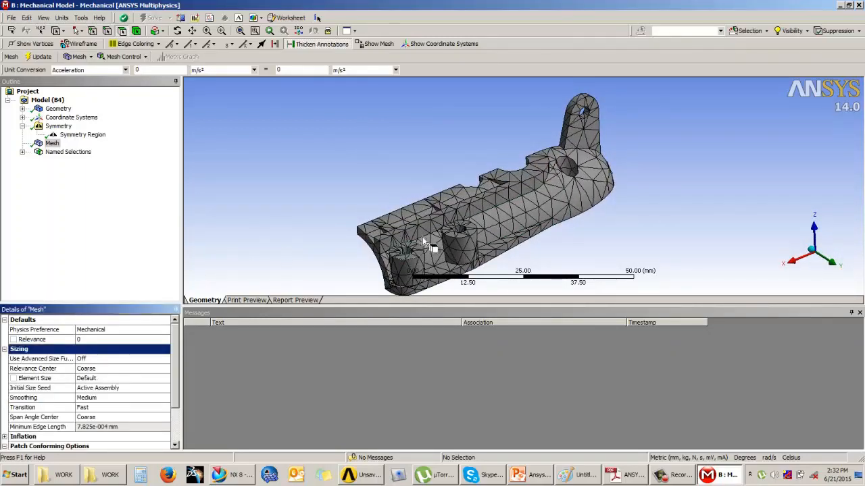
{"action": "middle_click_drag", "start_coordinate": [419, 245], "coordinate": [573, 221]}
{"action": "left_click", "coordinate": [88, 379]}
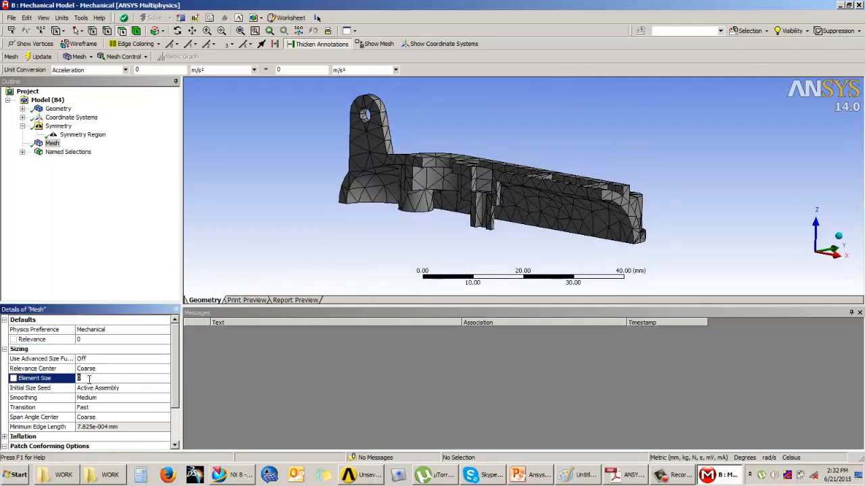
{"action": "type", "text": "3"}
{"action": "key", "text": "Return"}
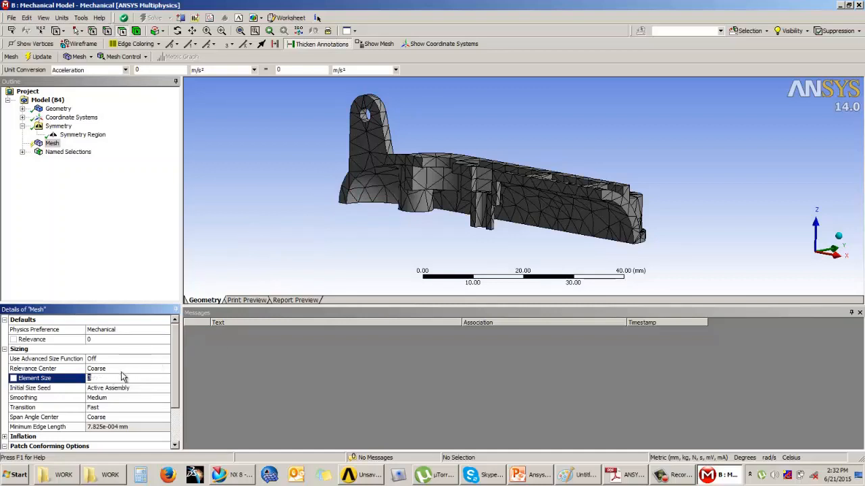
{"action": "type", "text": "1"}
{"action": "key", "text": "Return"}
{"action": "type", "text": "1.5"}
{"action": "key", "text": "Return"}
{"action": "left_click", "coordinate": [42, 56]}
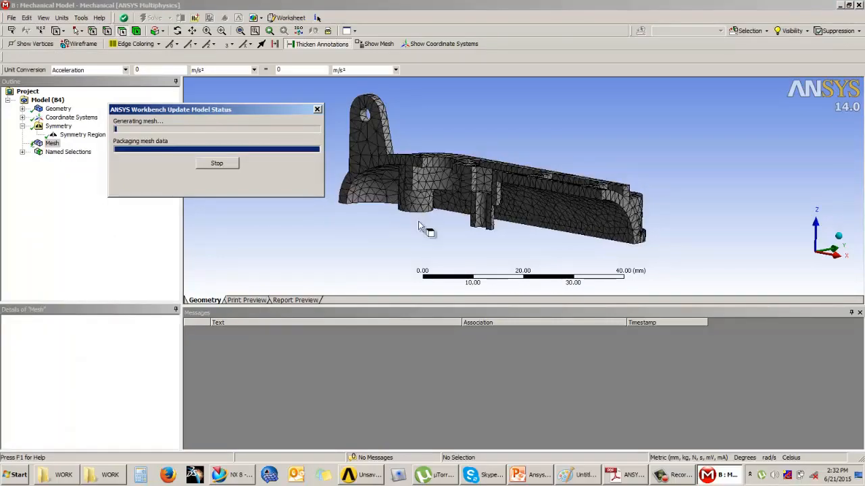
Step: Inspect the refined mesh and show its node and element statistics
{"action": "middle_click_drag", "start_coordinate": [420, 222], "coordinate": [504, 234]}
{"action": "scroll", "coordinate": [181, 436], "scroll_direction": "down", "scroll_amount": 2}
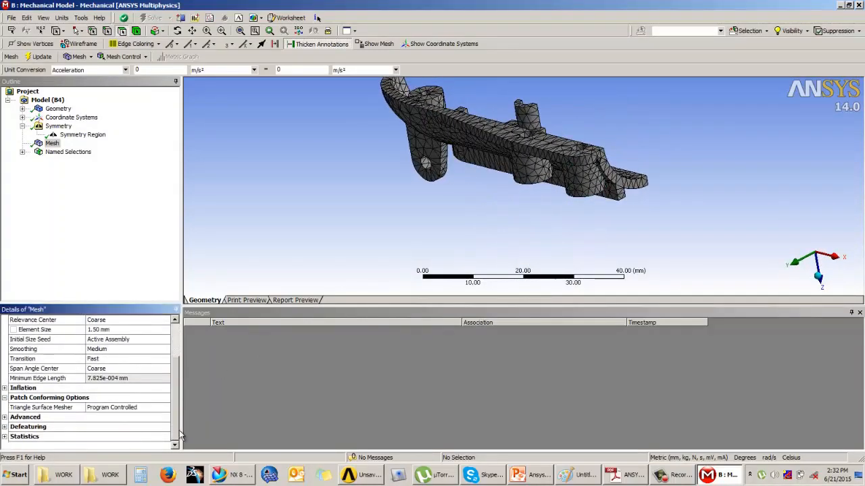
{"action": "left_click", "coordinate": [5, 436]}
{"action": "scroll", "coordinate": [179, 406], "scroll_direction": "down", "scroll_amount": 1}
{"action": "scroll", "coordinate": [179, 412], "scroll_direction": "down", "scroll_amount": 1}
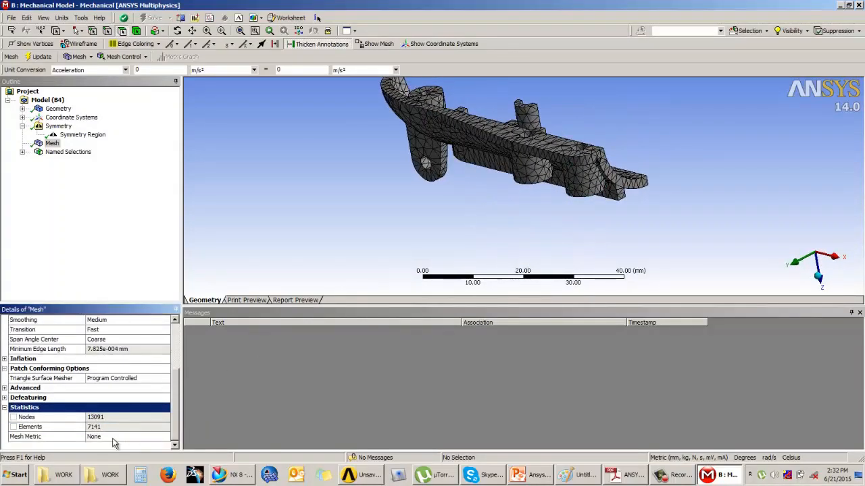
Step: Display the Element Quality mesh metric and enlarge the Mesh Metrics chart until its bars are readable
{"action": "left_click", "coordinate": [115, 437]}
{"action": "left_click", "coordinate": [149, 438]}
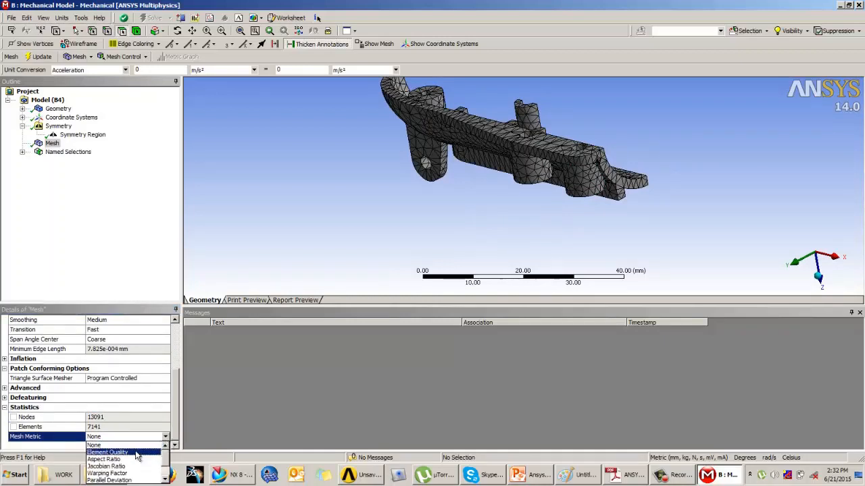
{"action": "left_click", "coordinate": [139, 452]}
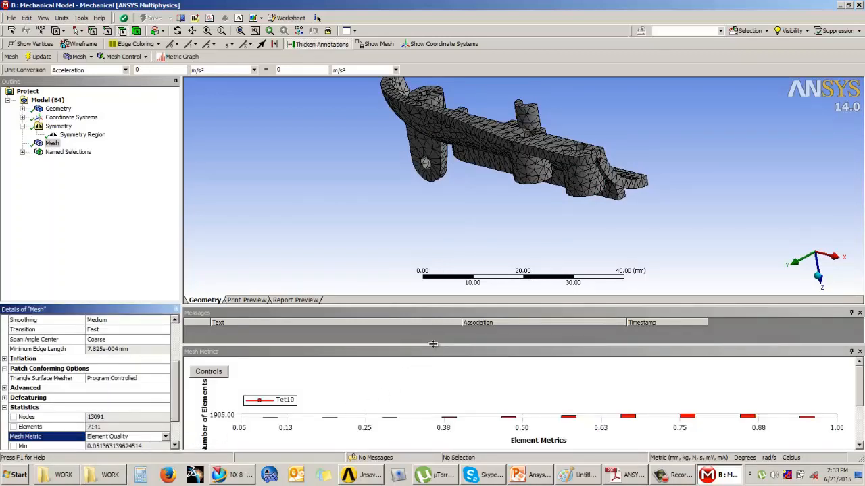
{"action": "left_click_drag", "start_coordinate": [435, 345], "coordinate": [439, 255]}
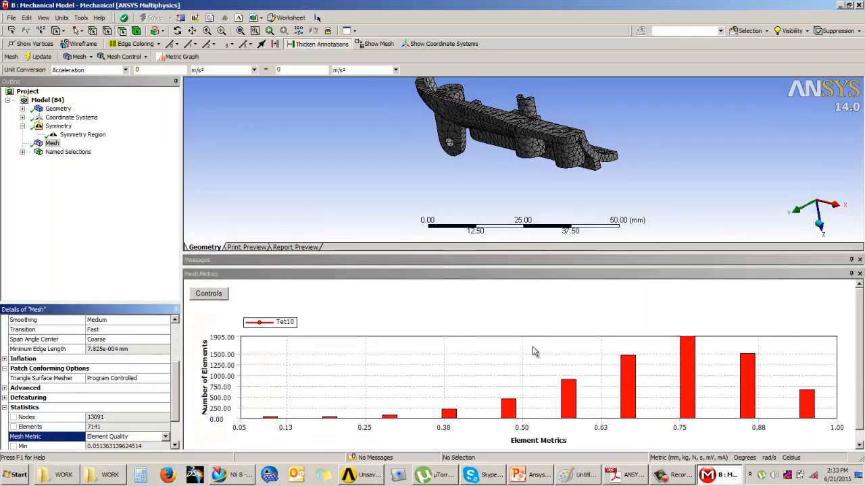
Step: Isolate the elements of the four highest-quality bars in the chart one by one and examine where they lie in the housing
{"action": "left_click", "coordinate": [689, 376]}
{"action": "left_click", "coordinate": [630, 382]}
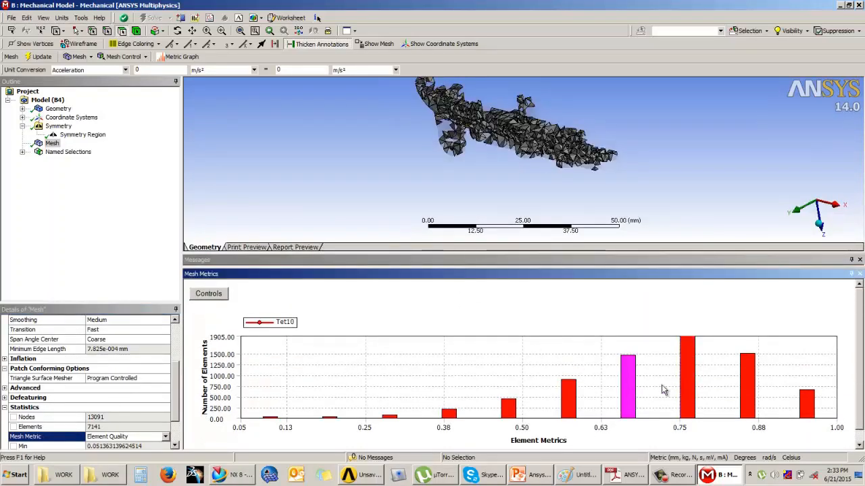
{"action": "left_click", "coordinate": [749, 403]}
{"action": "scroll", "coordinate": [532, 140], "scroll_direction": "up", "scroll_amount": 1}
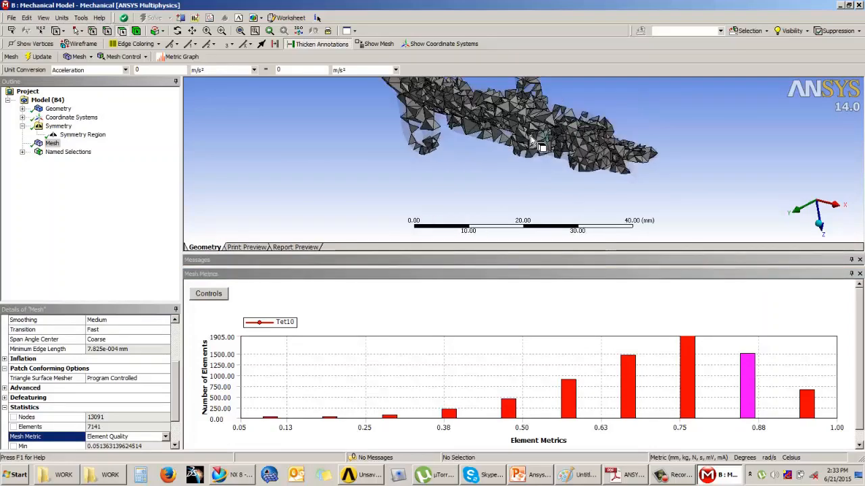
{"action": "scroll", "coordinate": [531, 139], "scroll_direction": "up", "scroll_amount": 3}
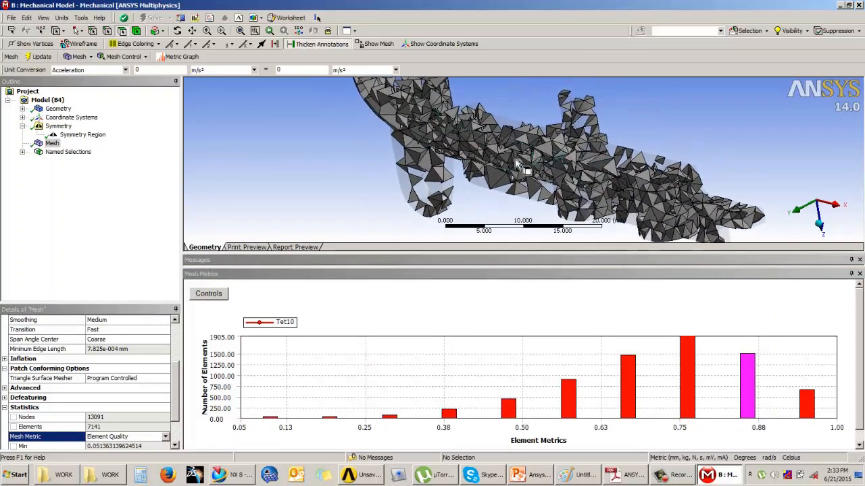
{"action": "scroll", "coordinate": [517, 165], "scroll_direction": "down", "scroll_amount": 3}
{"action": "middle_click_drag", "start_coordinate": [517, 166], "coordinate": [605, 159]}
{"action": "scroll", "coordinate": [604, 159], "scroll_direction": "down", "scroll_amount": 2}
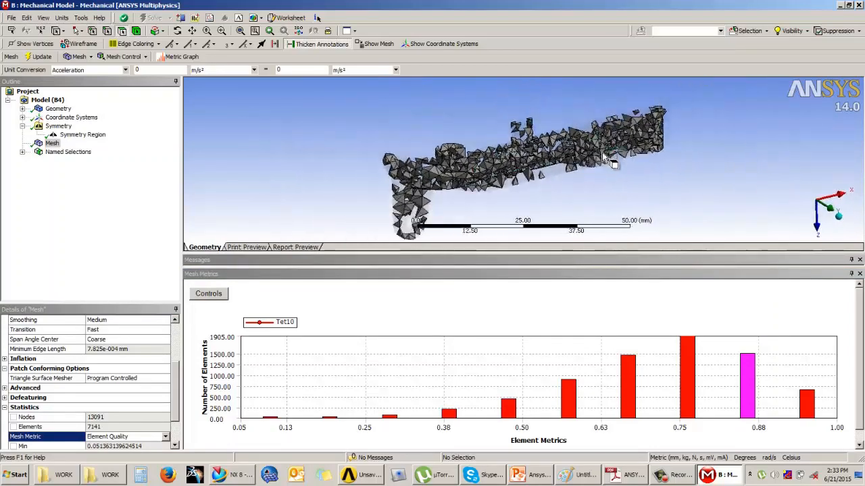
{"action": "left_click", "coordinate": [808, 414]}
{"action": "left_click", "coordinate": [687, 387]}
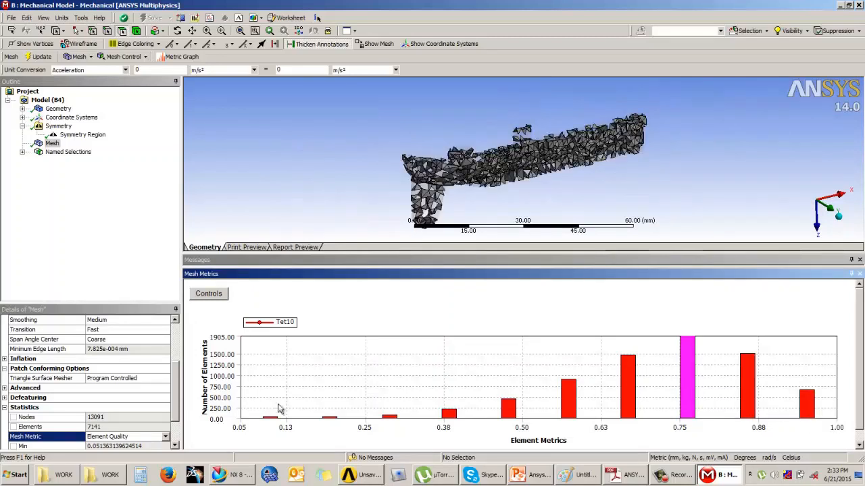
Step: Set the mesh metric back to None, enlarge the model view, and inspect the complete mesh from both sides
{"action": "left_click", "coordinate": [162, 439]}
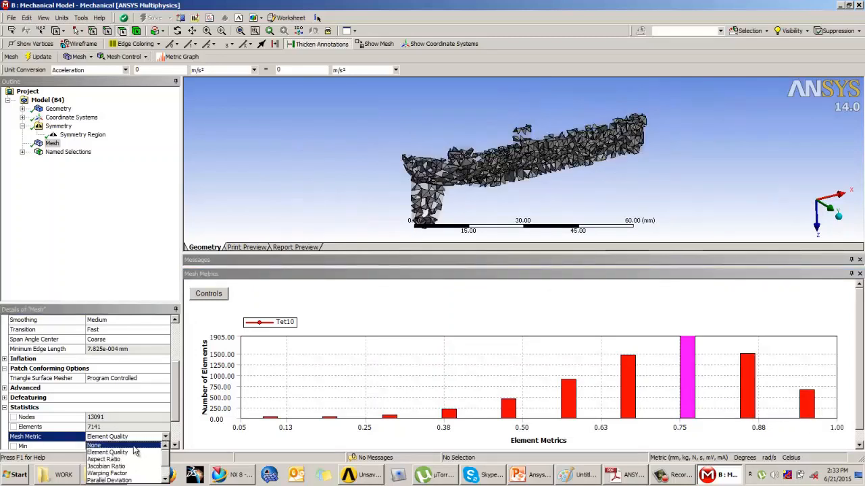
{"action": "left_click", "coordinate": [134, 446]}
{"action": "left_click_drag", "start_coordinate": [327, 255], "coordinate": [331, 343]}
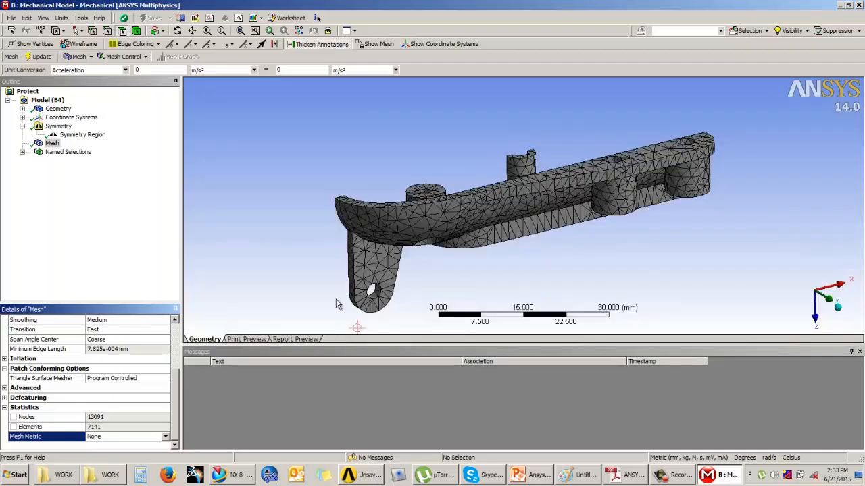
{"action": "mouse_move", "coordinate": [338, 304]}
{"action": "middle_mouse_down"}
{"action": "mouse_move", "coordinate": [454, 251]}
{"action": "mouse_move", "coordinate": [541, 243]}
{"action": "mouse_move", "coordinate": [513, 230]}
{"action": "mouse_move", "coordinate": [441, 225]}
{"action": "mouse_move", "coordinate": [459, 238]}
{"action": "mouse_move", "coordinate": [476, 236]}
{"action": "mouse_move", "coordinate": [461, 228]}
{"action": "middle_mouse_up"}
{"action": "scroll", "coordinate": [443, 226], "scroll_direction": "down", "scroll_amount": 2}
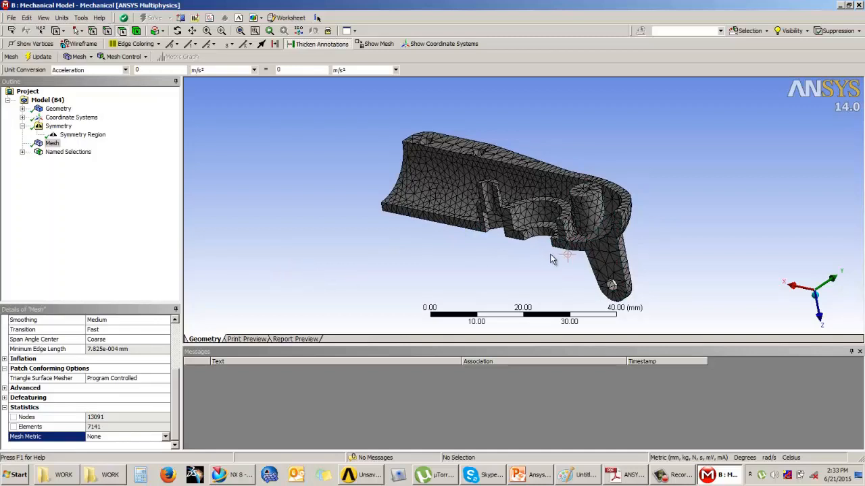
{"action": "middle_click_drag", "start_coordinate": [551, 257], "coordinate": [509, 241]}
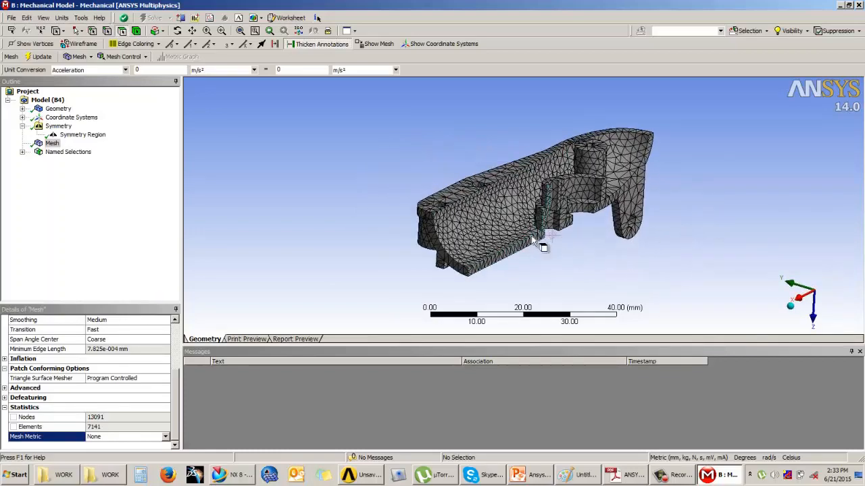
{"action": "middle_click_drag", "start_coordinate": [571, 255], "coordinate": [554, 258]}
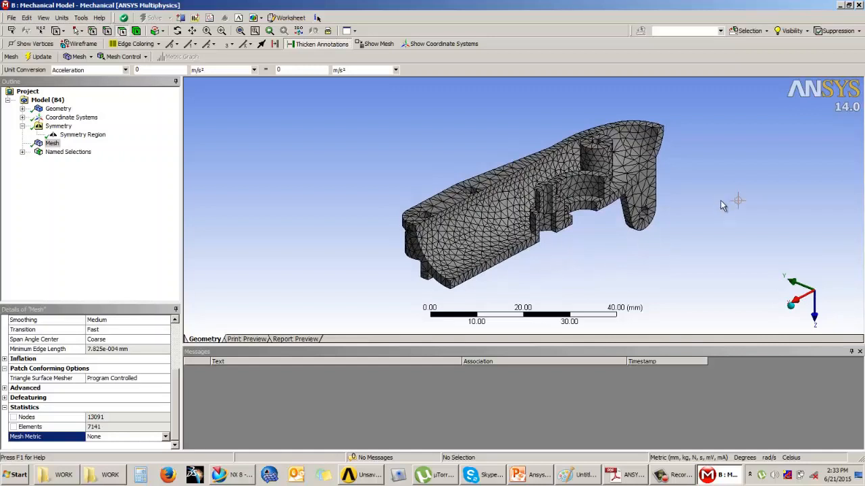